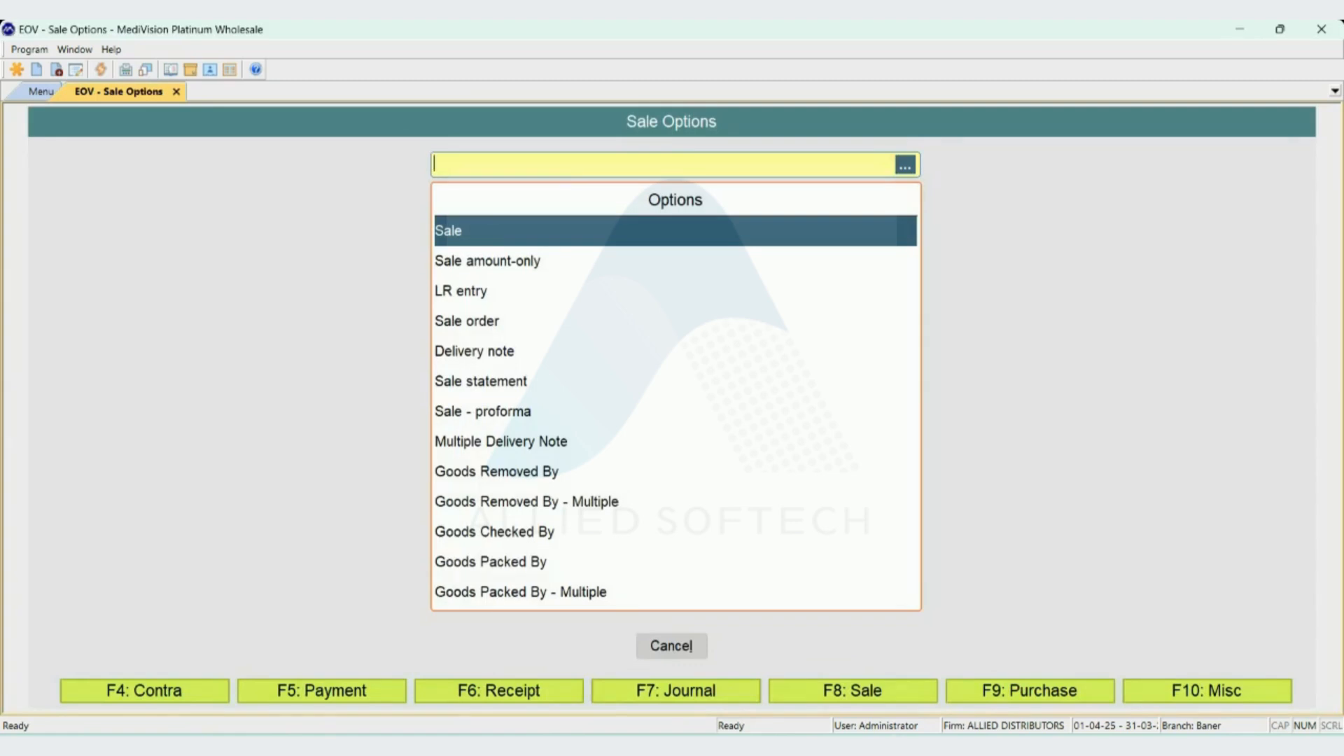
Step: Open a new Debit note - expiry voucher from the journal options
{"action": "key", "text": "F7"}
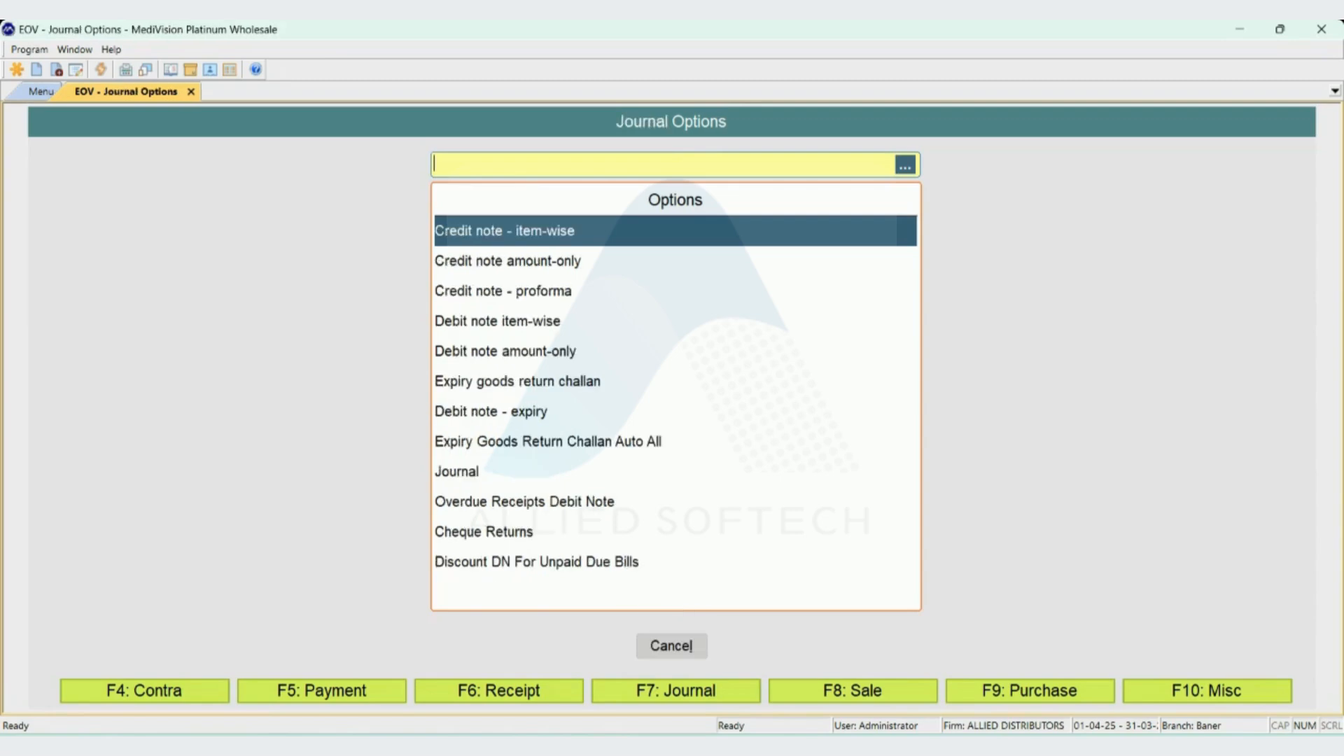
{"action": "key", "text": "Down"}
{"action": "key", "text": "Down"}
{"action": "key", "text": "Down"}
{"action": "key", "text": "Down"}
{"action": "key", "text": "Down"}
{"action": "key", "text": "Down"}
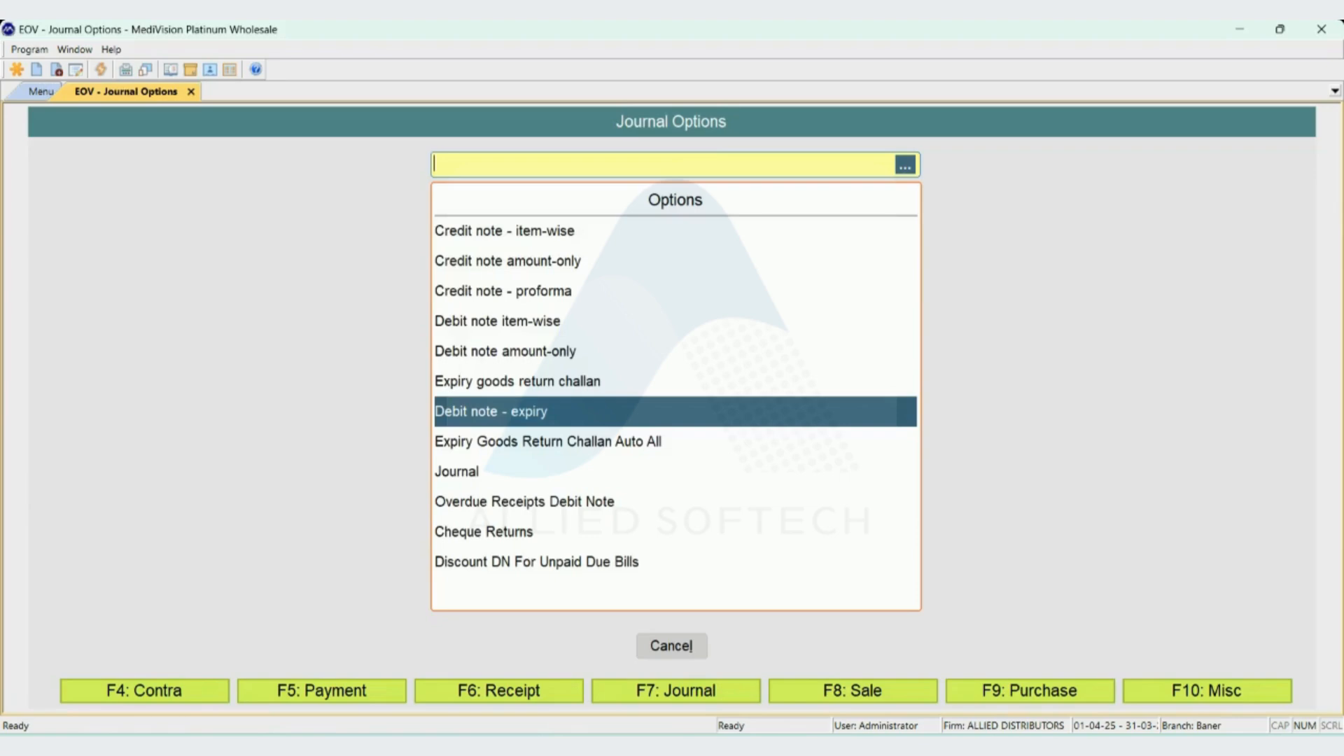
{"action": "key", "text": "Return"}
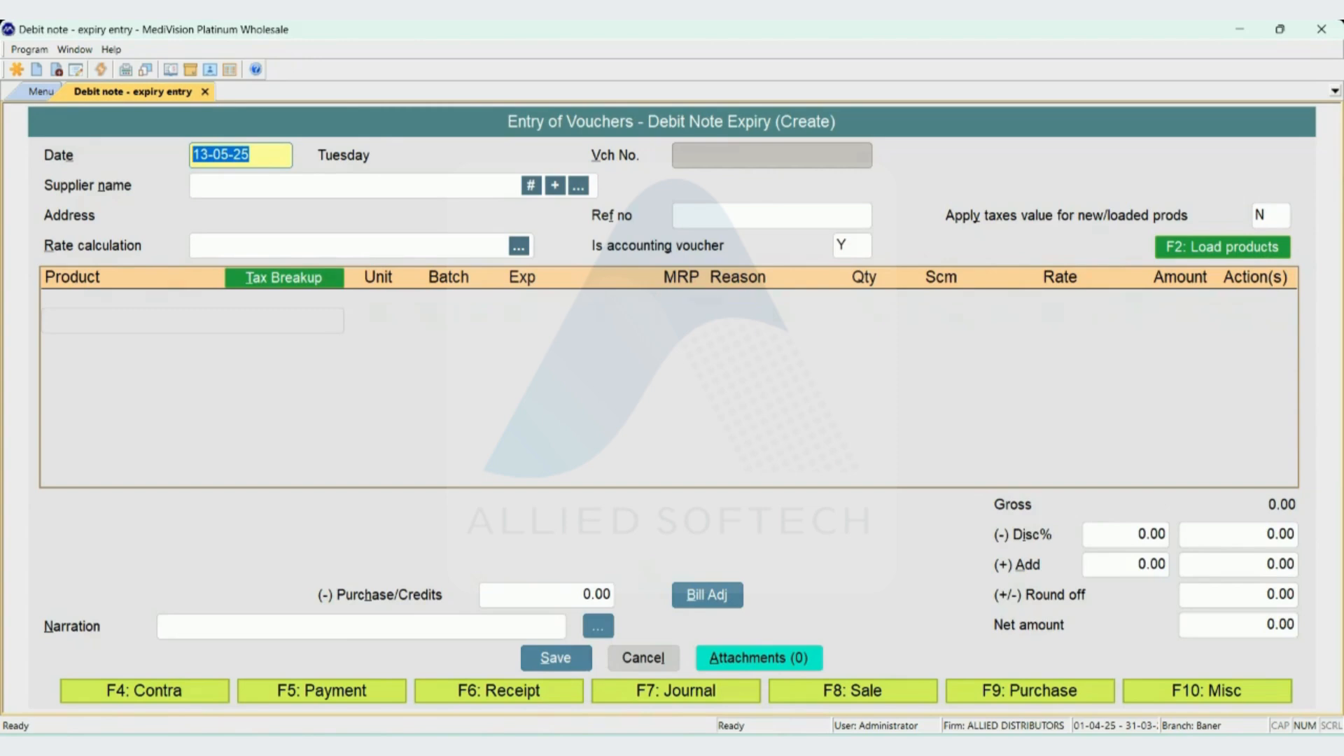
Step: Keep the voucher date 13-05-25 and choose CIPLA LIMITED as the supplier
{"action": "key", "text": "Return"}
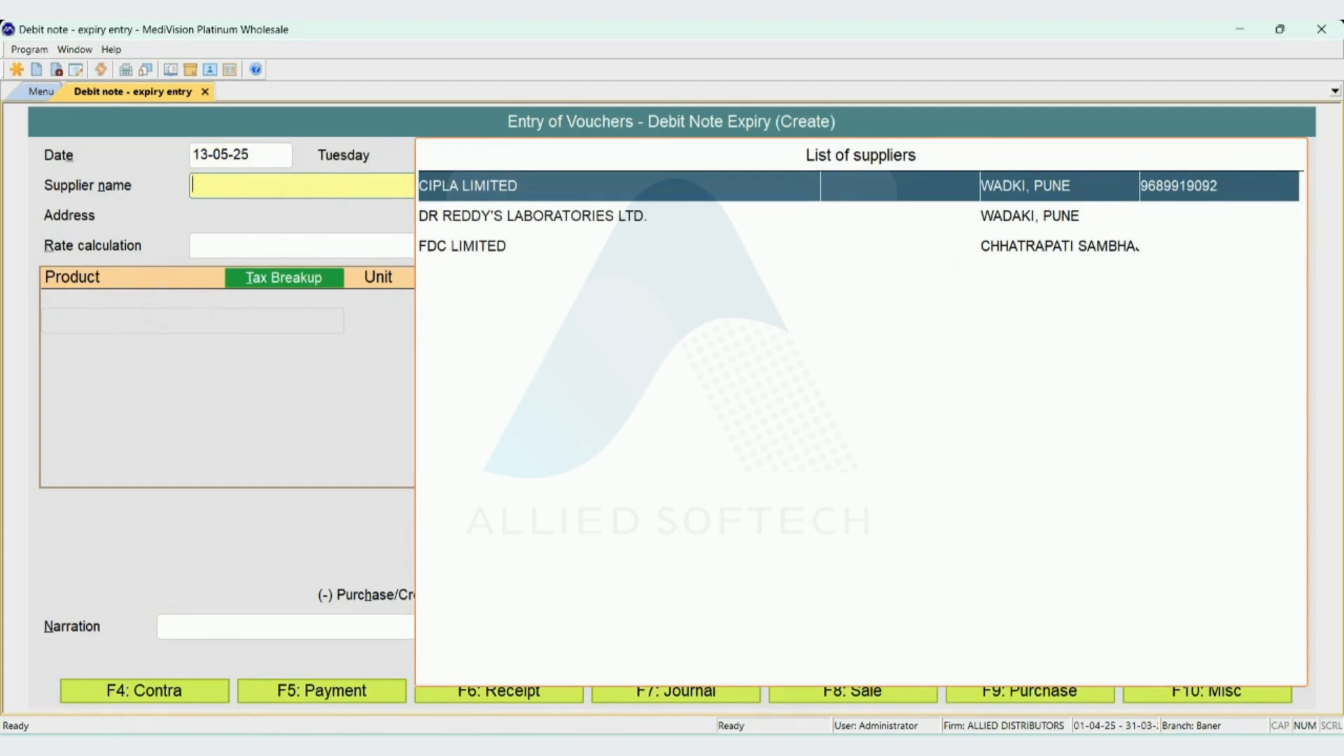
{"action": "type", "text": "ci"}
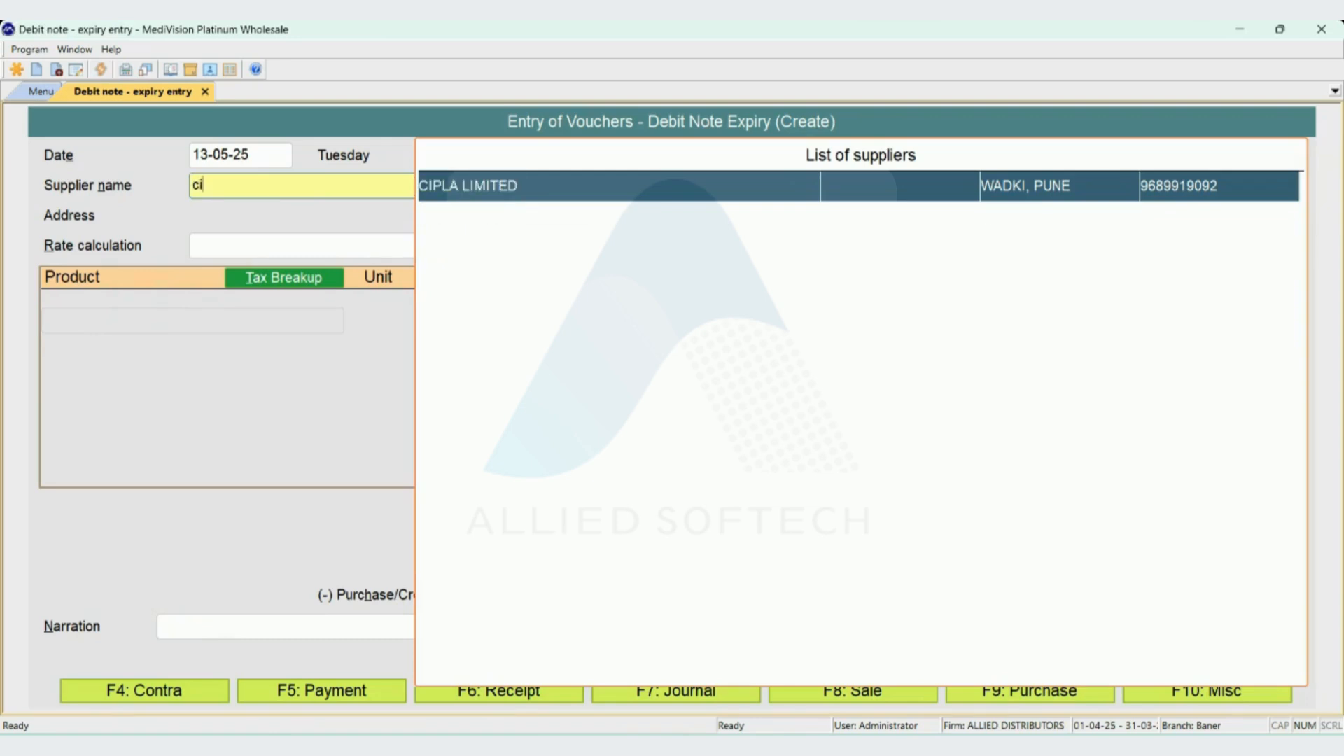
{"action": "key", "text": "Return"}
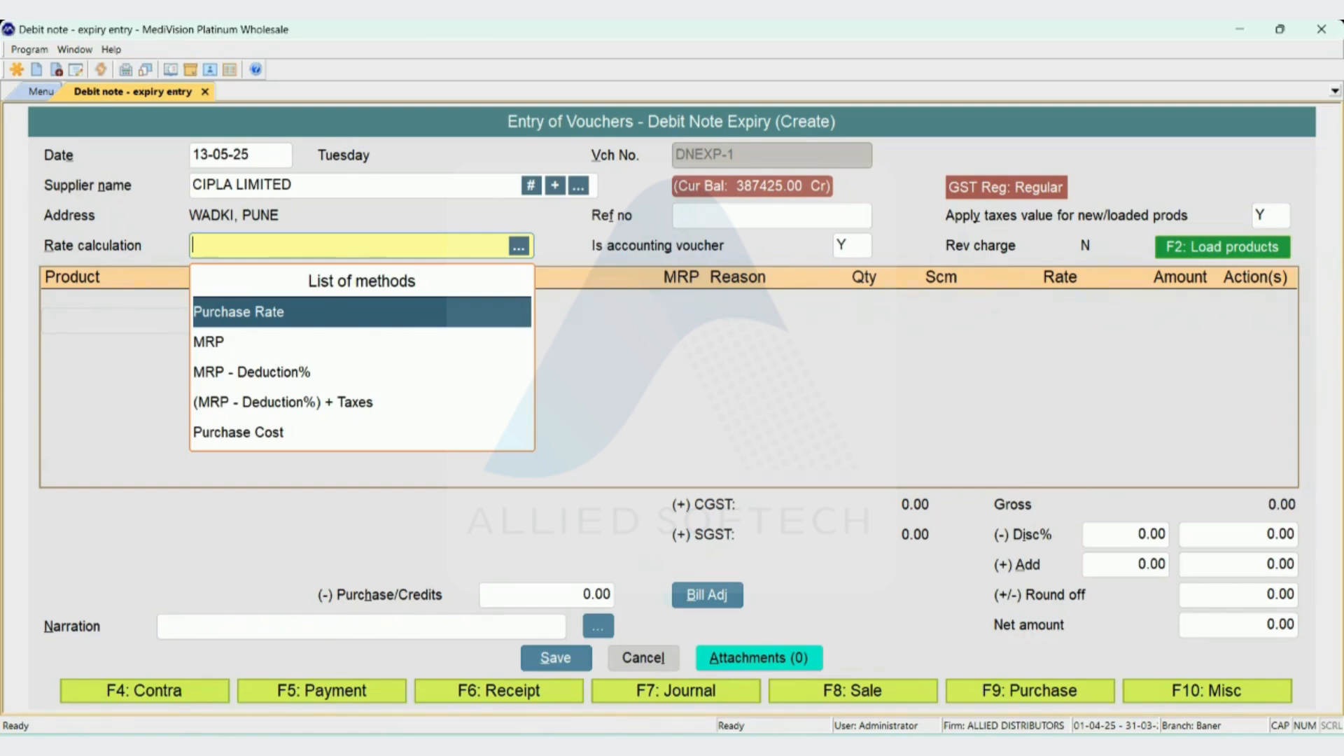
Step: Set the rate calculation to Purchase Cost, leaving the reference number blank and applying taxes for new/loaded products at Y
{"action": "key", "text": "Down"}
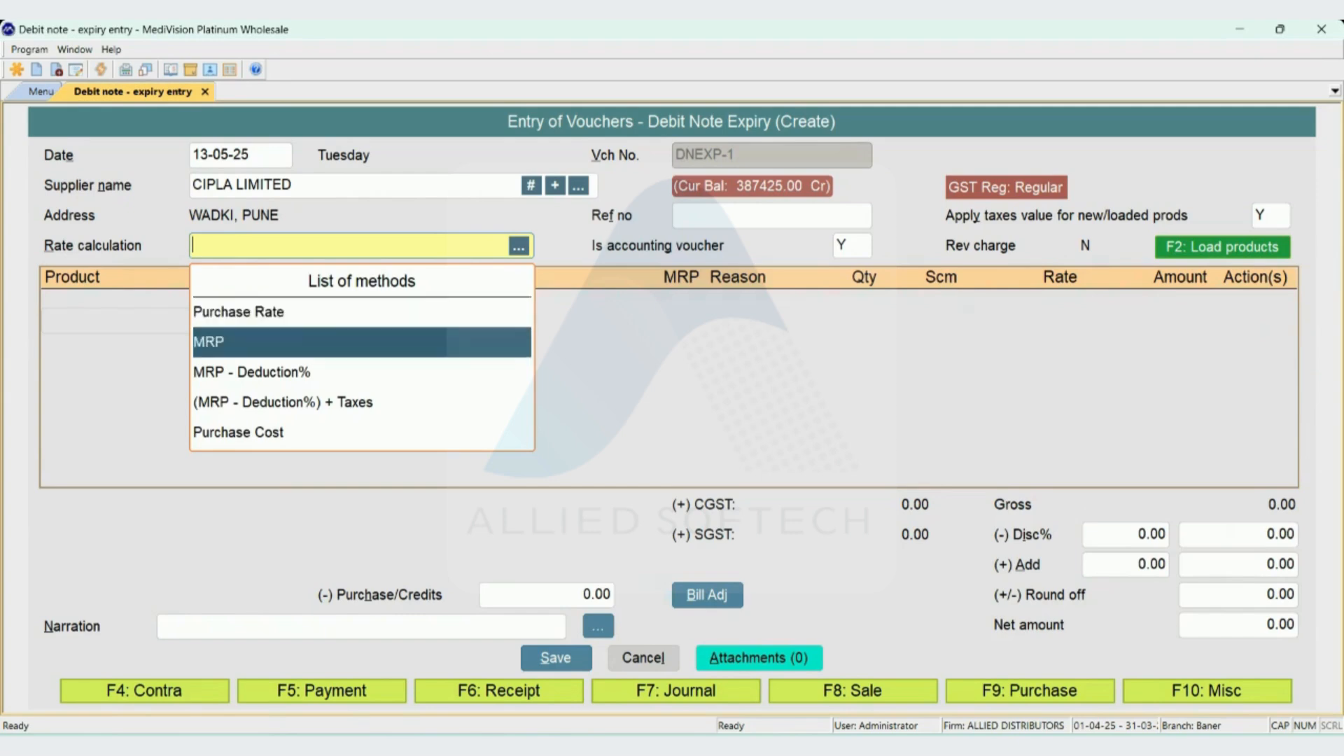
{"action": "key", "text": "Down"}
{"action": "key", "text": "Down"}
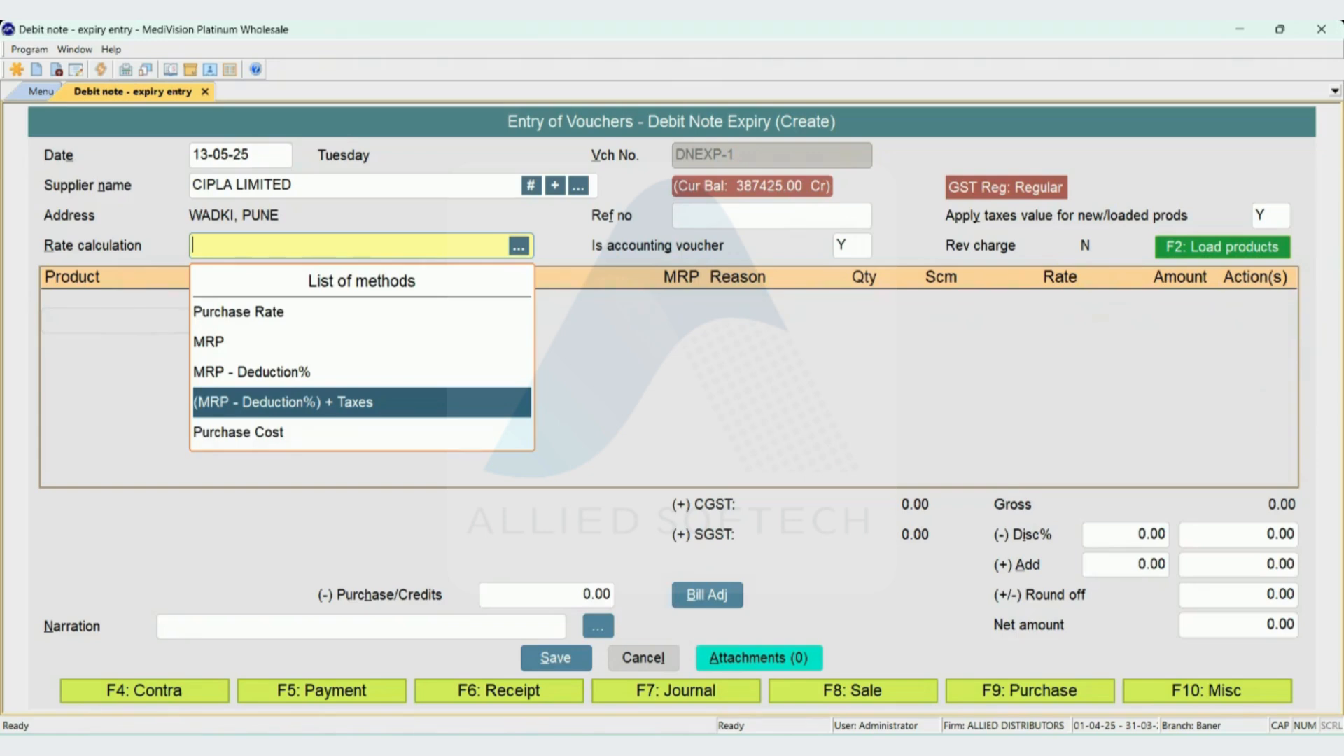
{"action": "key", "text": "Down"}
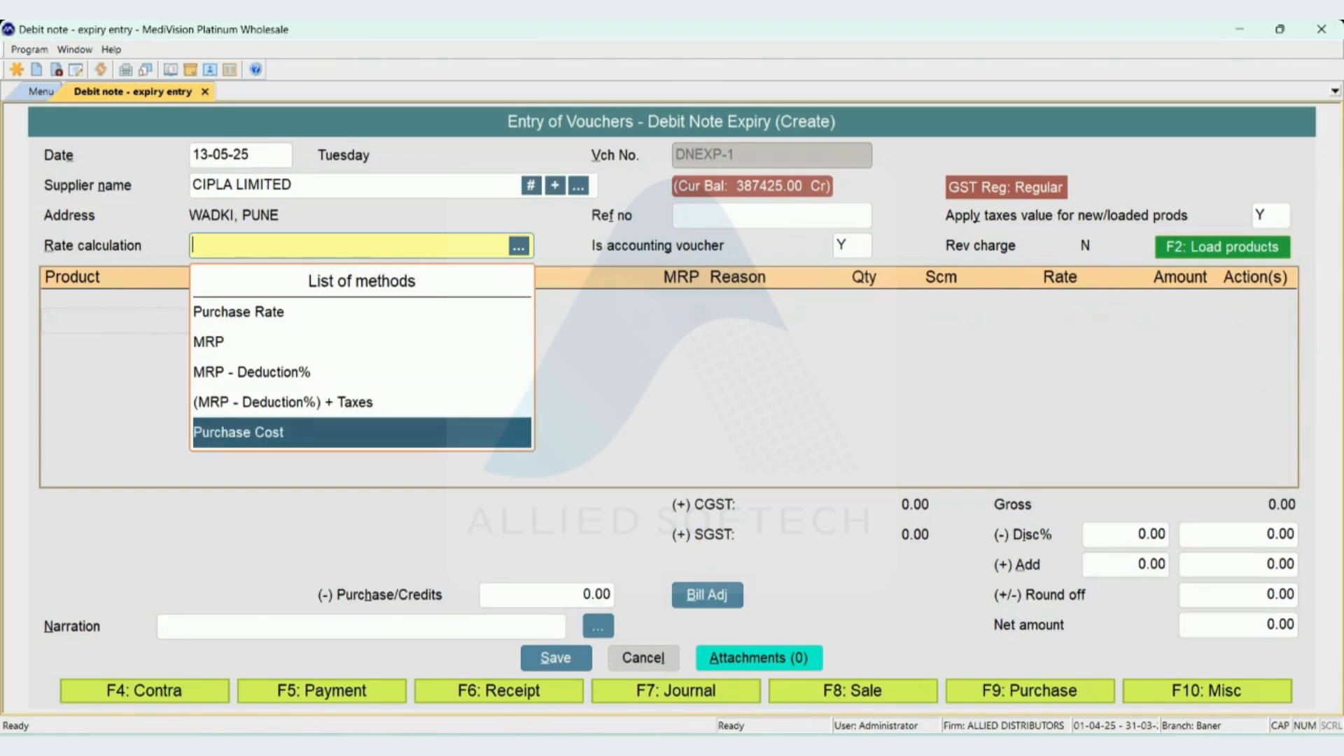
{"action": "key", "text": "Return"}
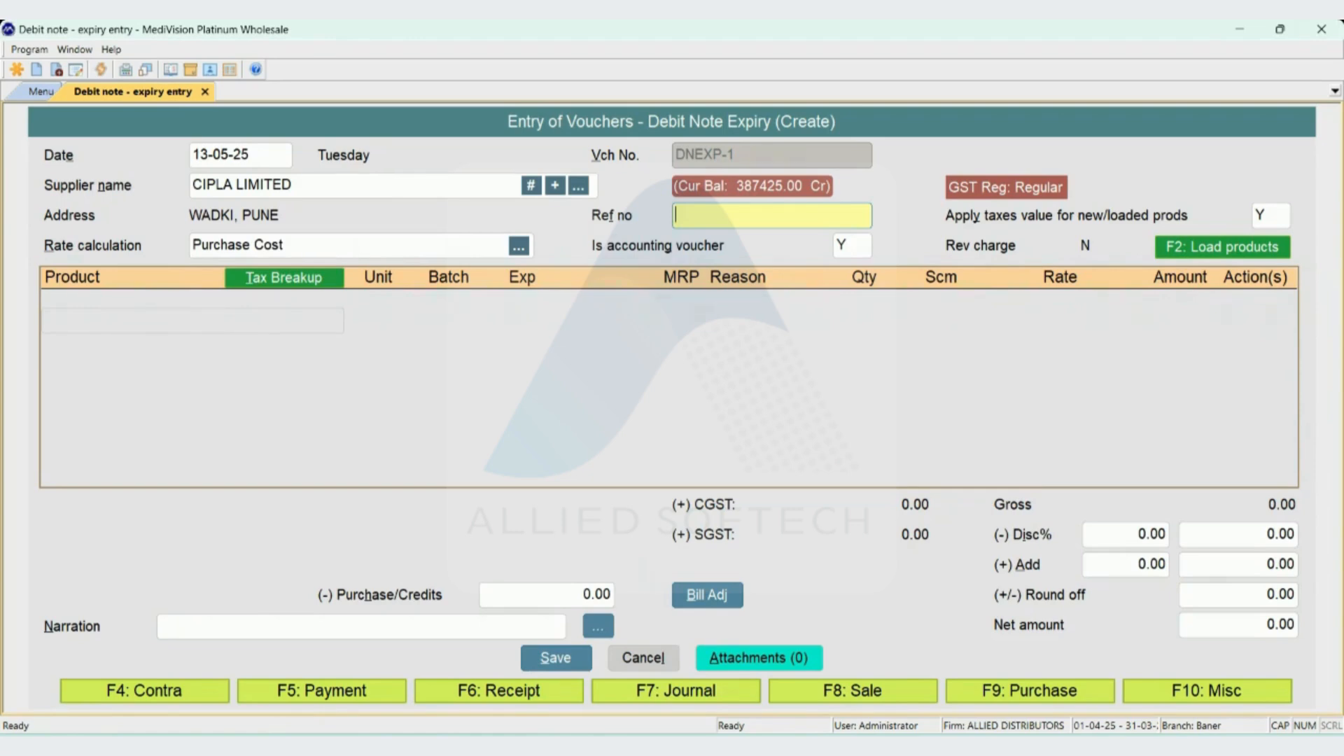
{"action": "key", "text": "Return"}
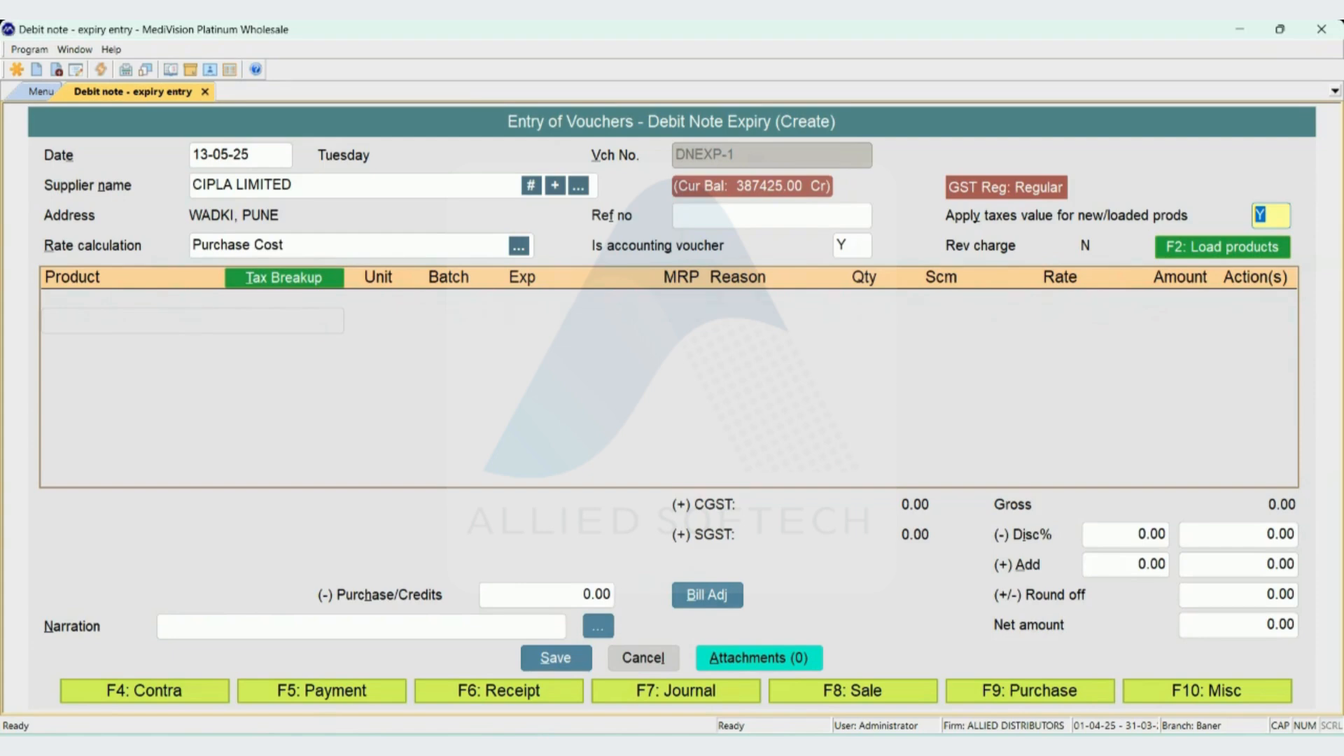
{"action": "key", "text": "Return"}
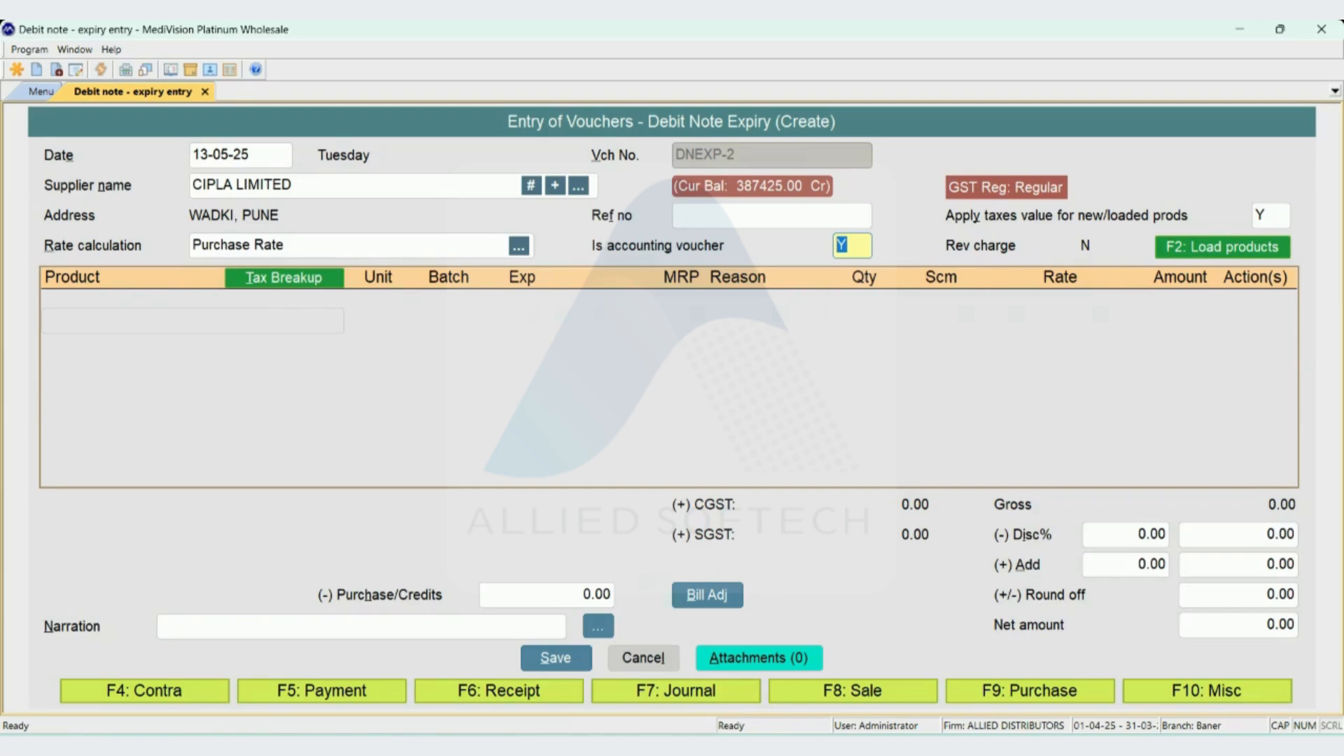
Step: Load the supplier's pending expiry goods return challan products for the date range 01-04-25 to 30-04-25
{"action": "key", "text": "F2"}
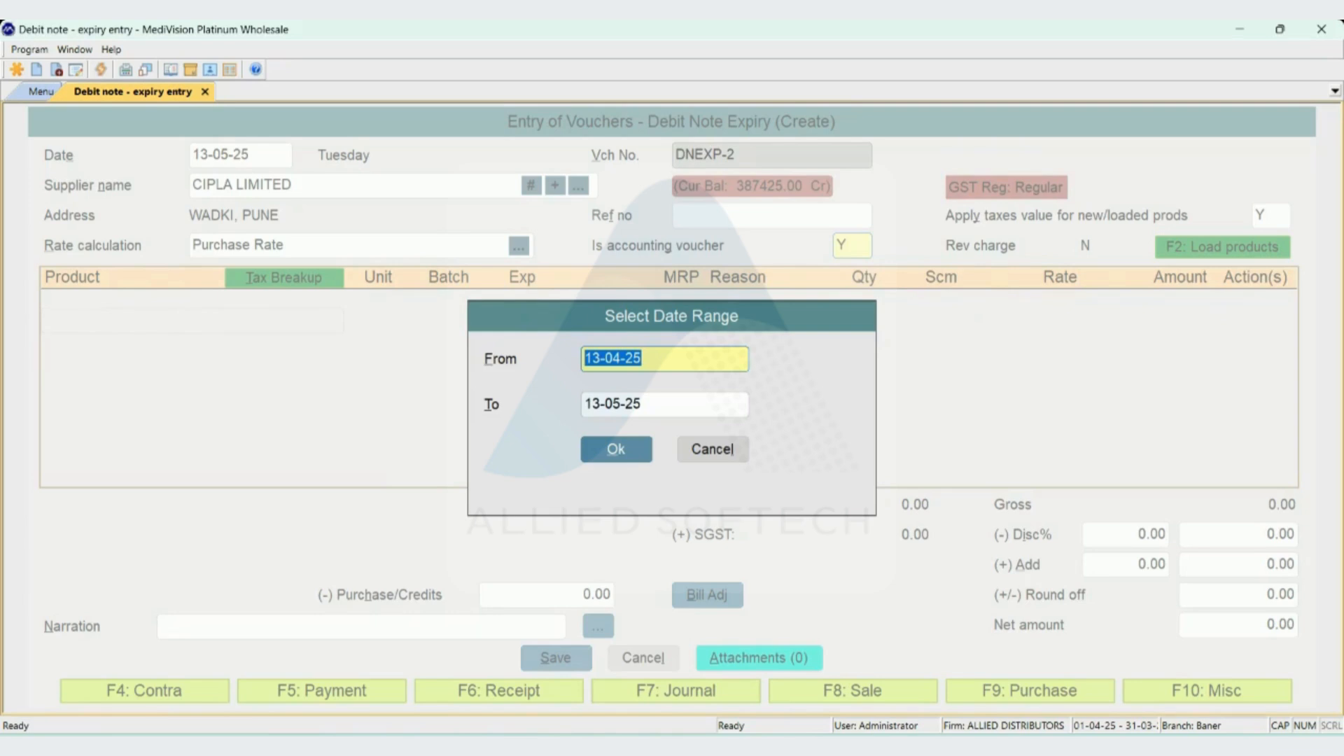
{"action": "type", "text": "010425"}
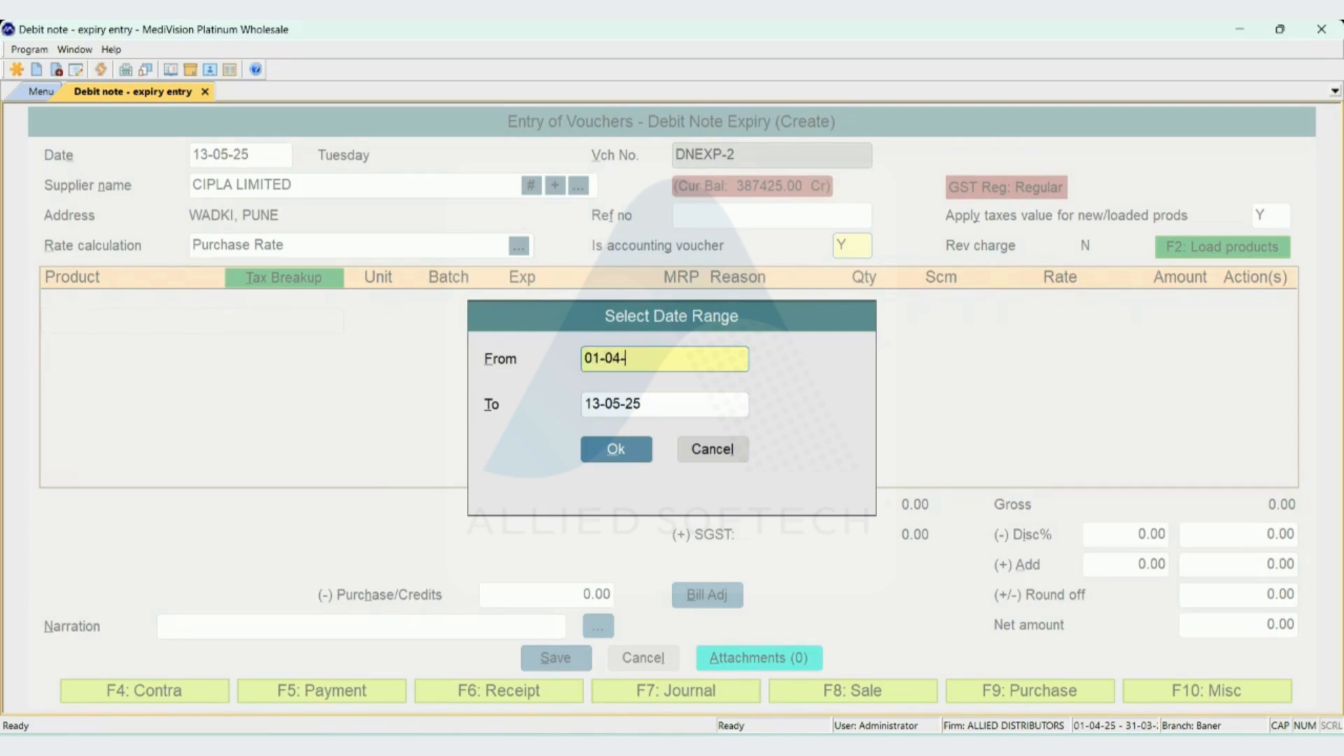
{"action": "key", "text": "Return"}
{"action": "type", "text": "30-04"}
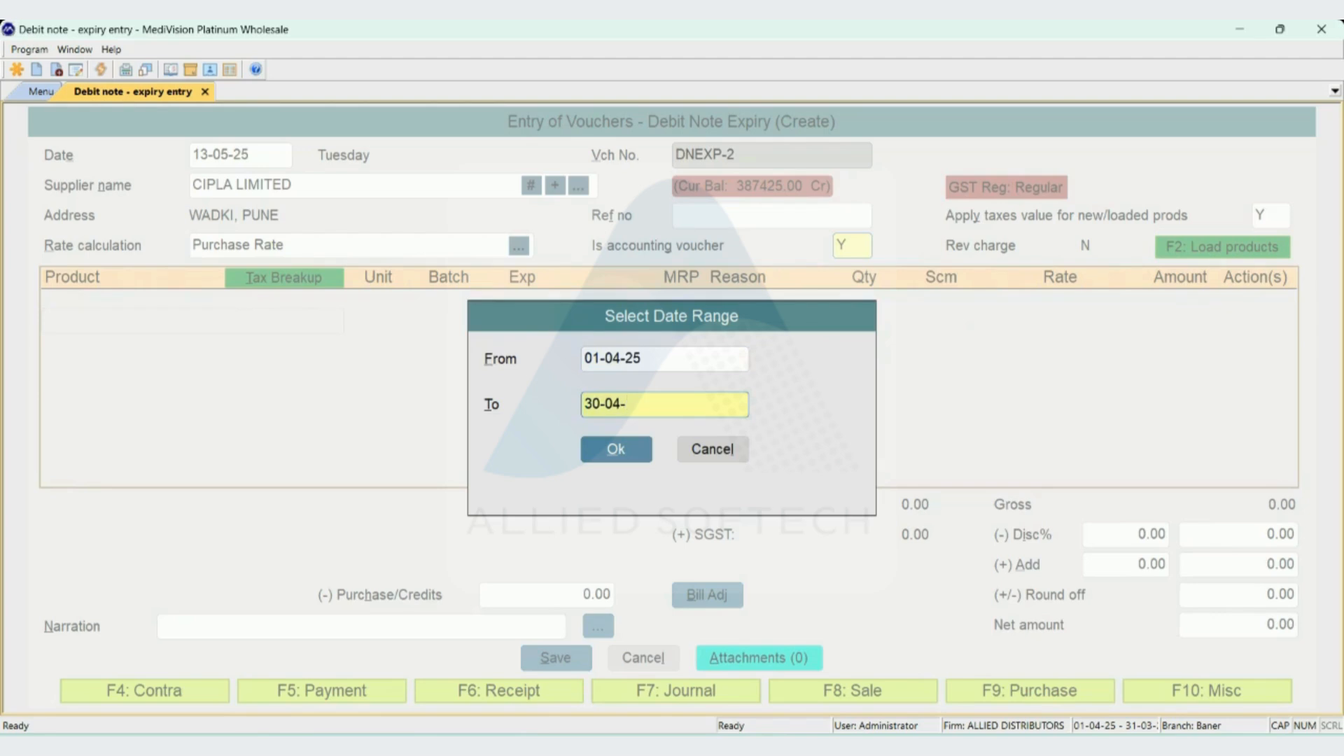
{"action": "key", "text": "Return"}
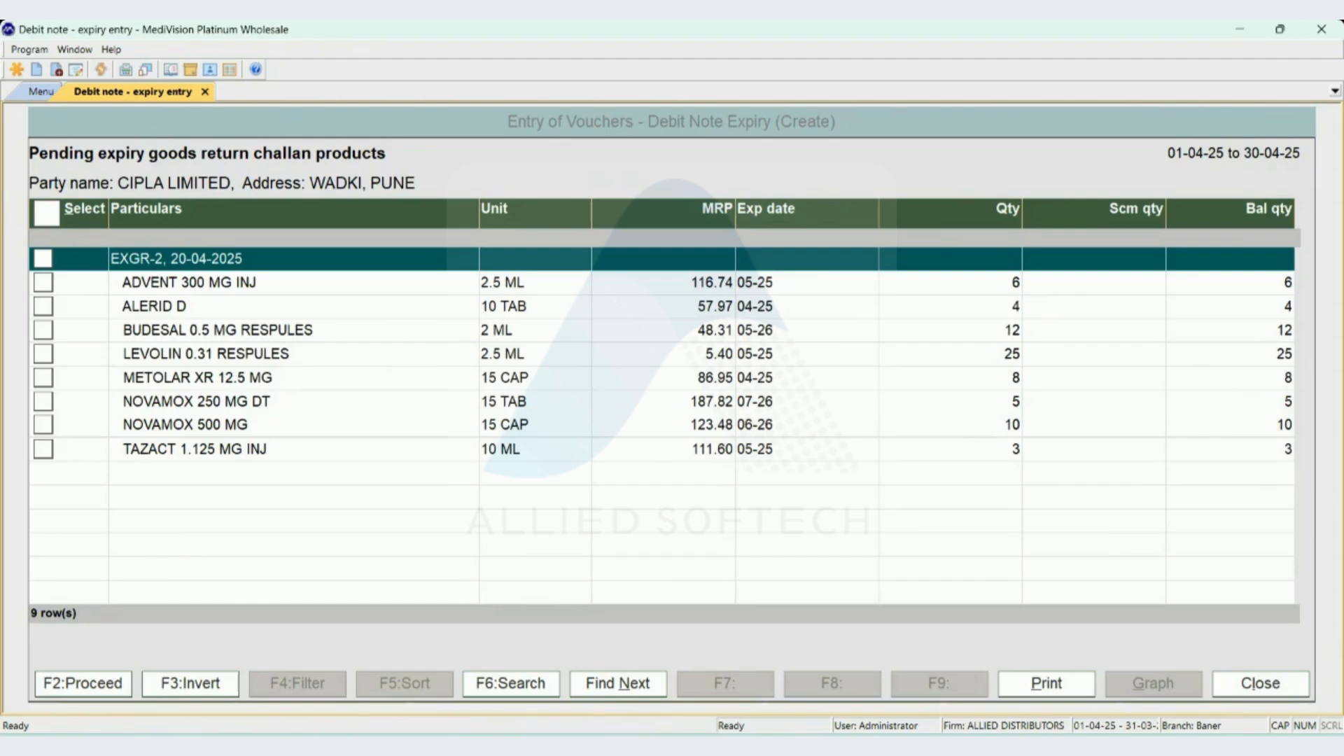
Step: Select all products of the pending challan EXGR-2 and bring them into the debit note
{"action": "key", "text": "F3"}
{"action": "key", "text": "F3"}
{"action": "key", "text": "F2"}
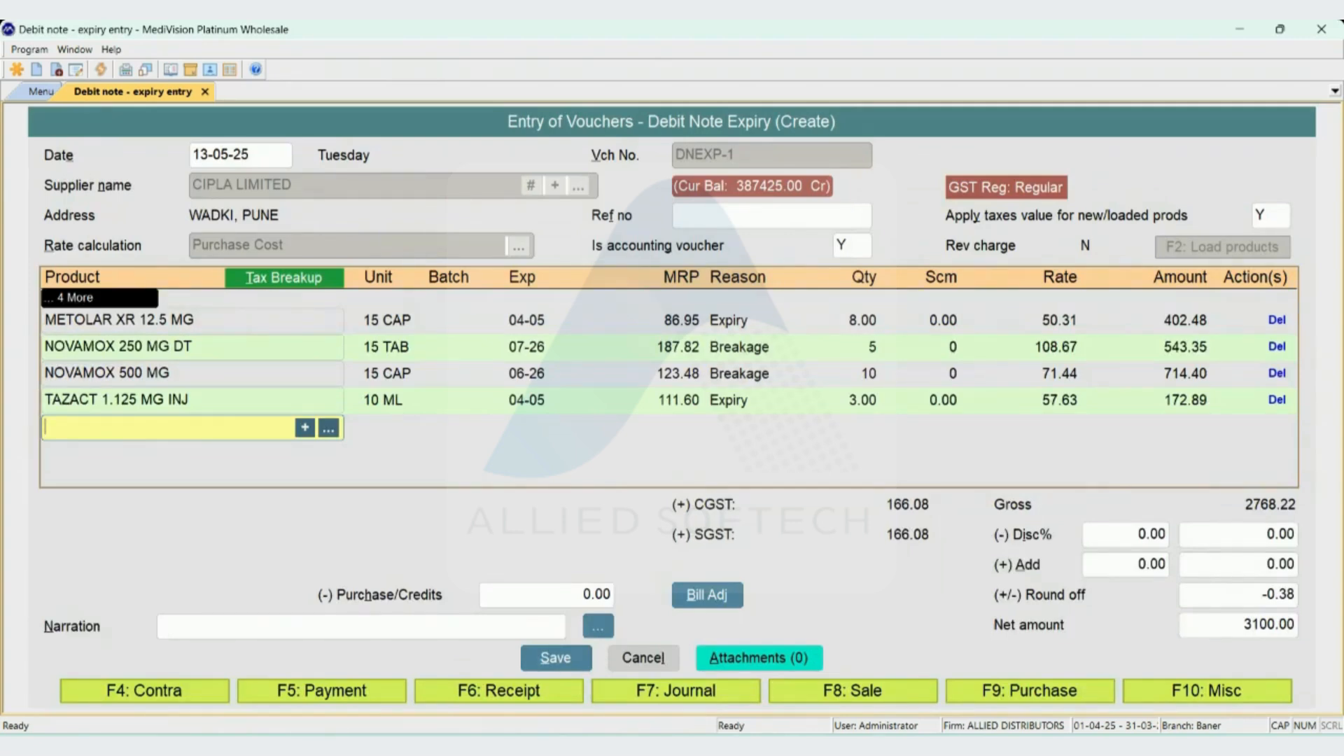
Step: Review the last product row, TAZACT 1.125 MG INJ, and finish the product list to reach the discount percentage
{"action": "key", "text": "Up"}
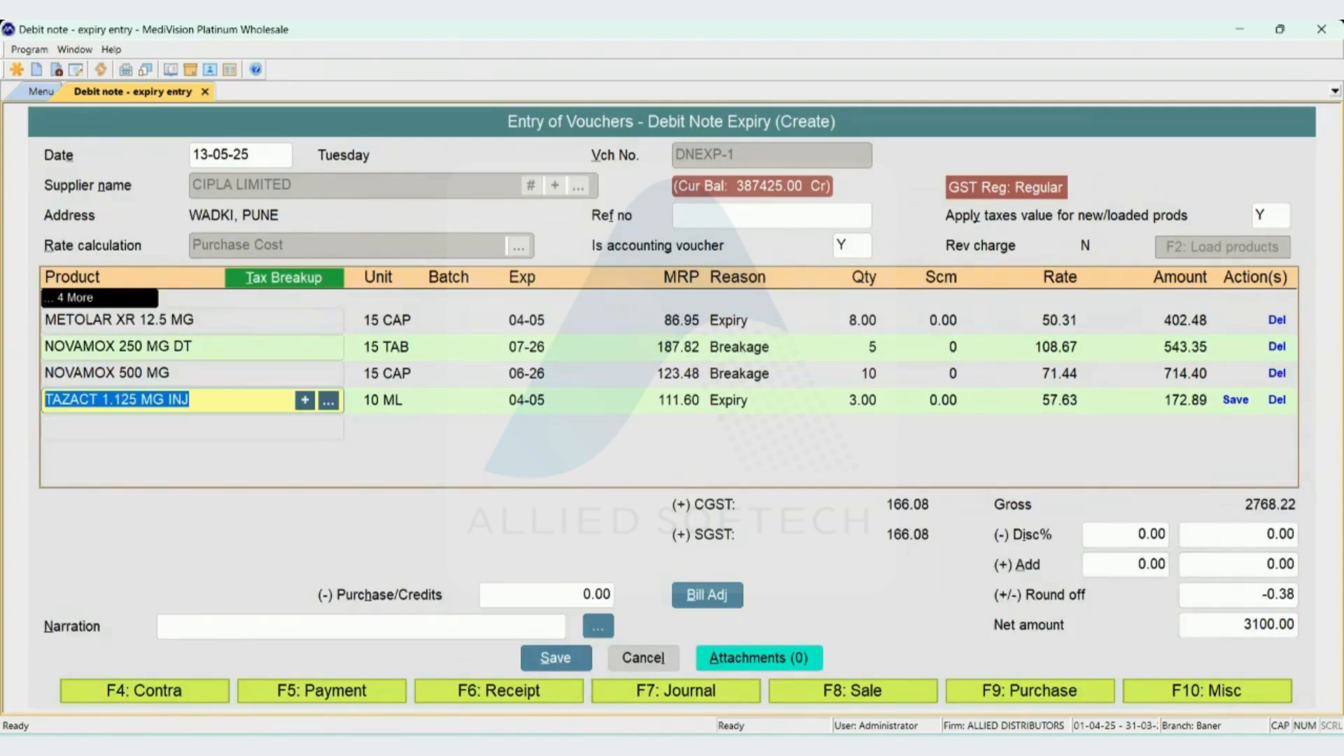
{"action": "key", "text": "Return"}
{"action": "key", "text": "Escape"}
{"action": "key", "text": "Down"}
{"action": "key", "text": "Return"}
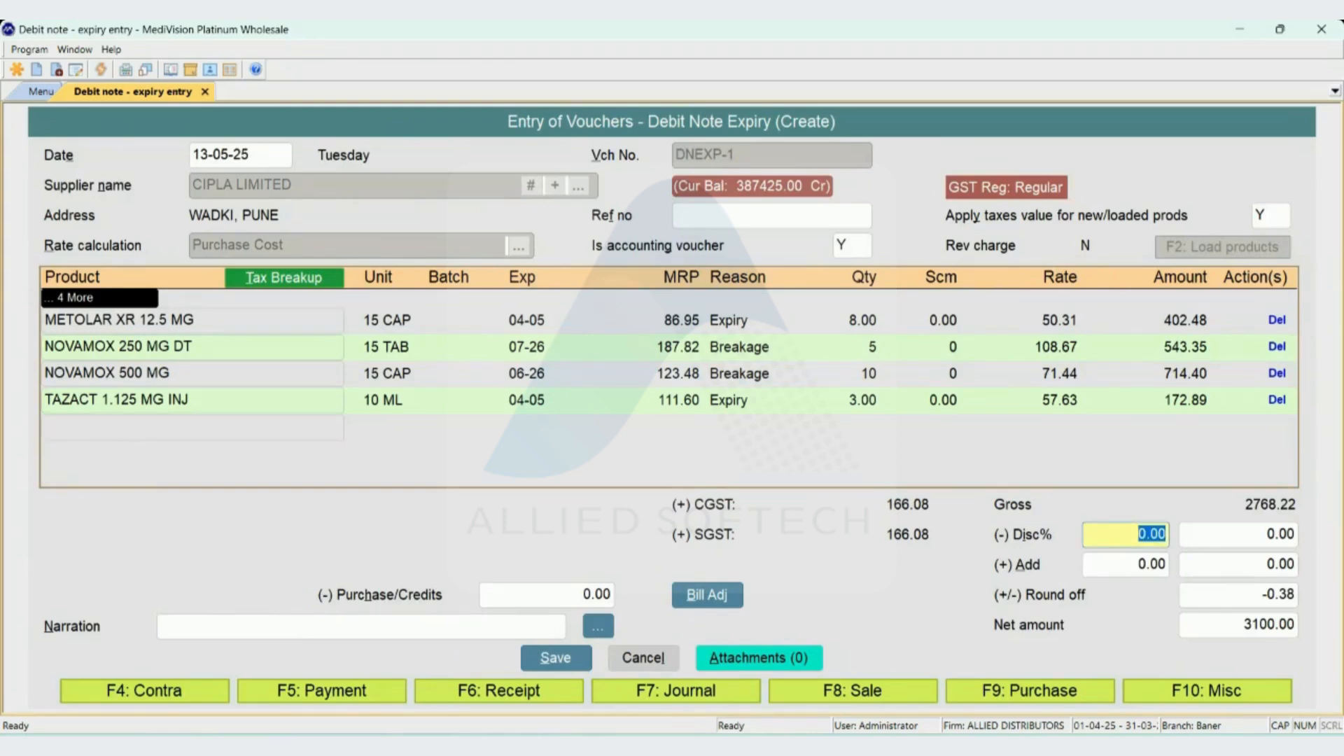
Step: Accept the default discount, addition, purchase/credits and net amount of the debit note, leaving the narration blank
{"action": "key", "text": "Return"}
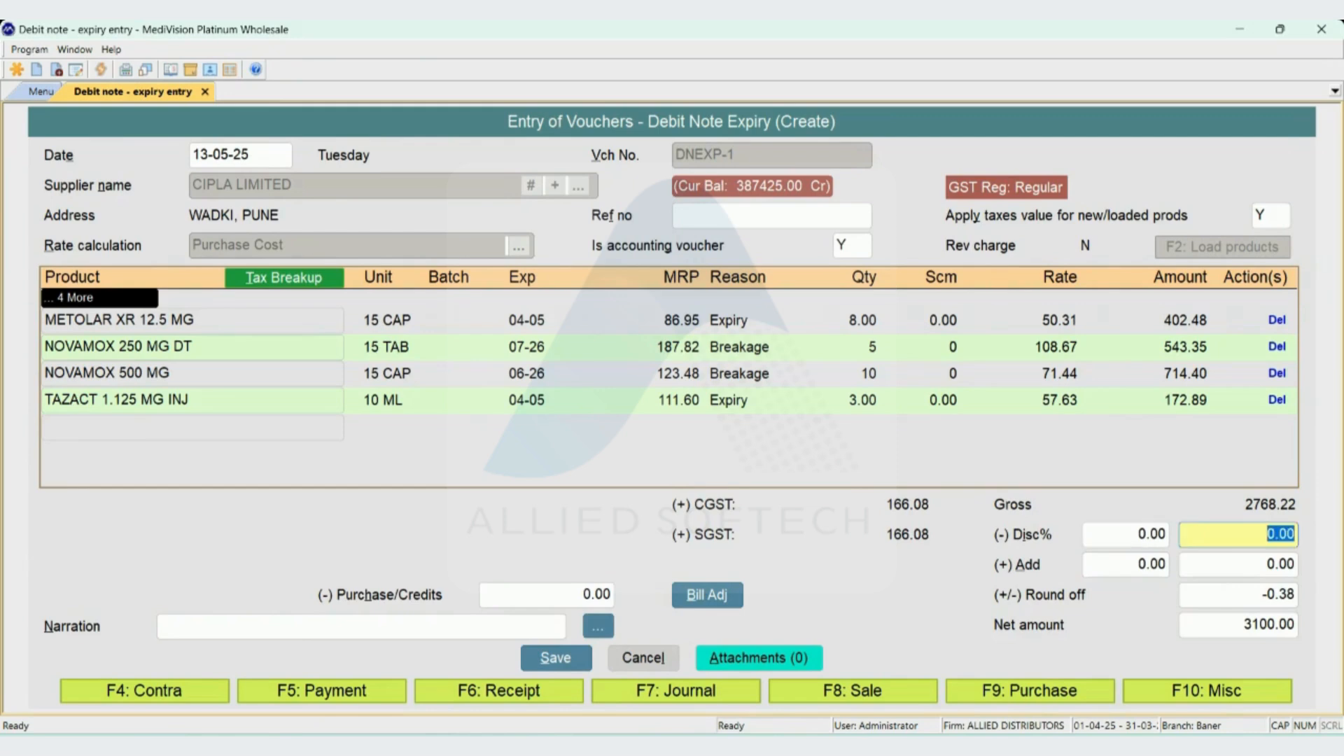
{"action": "key", "text": "Return"}
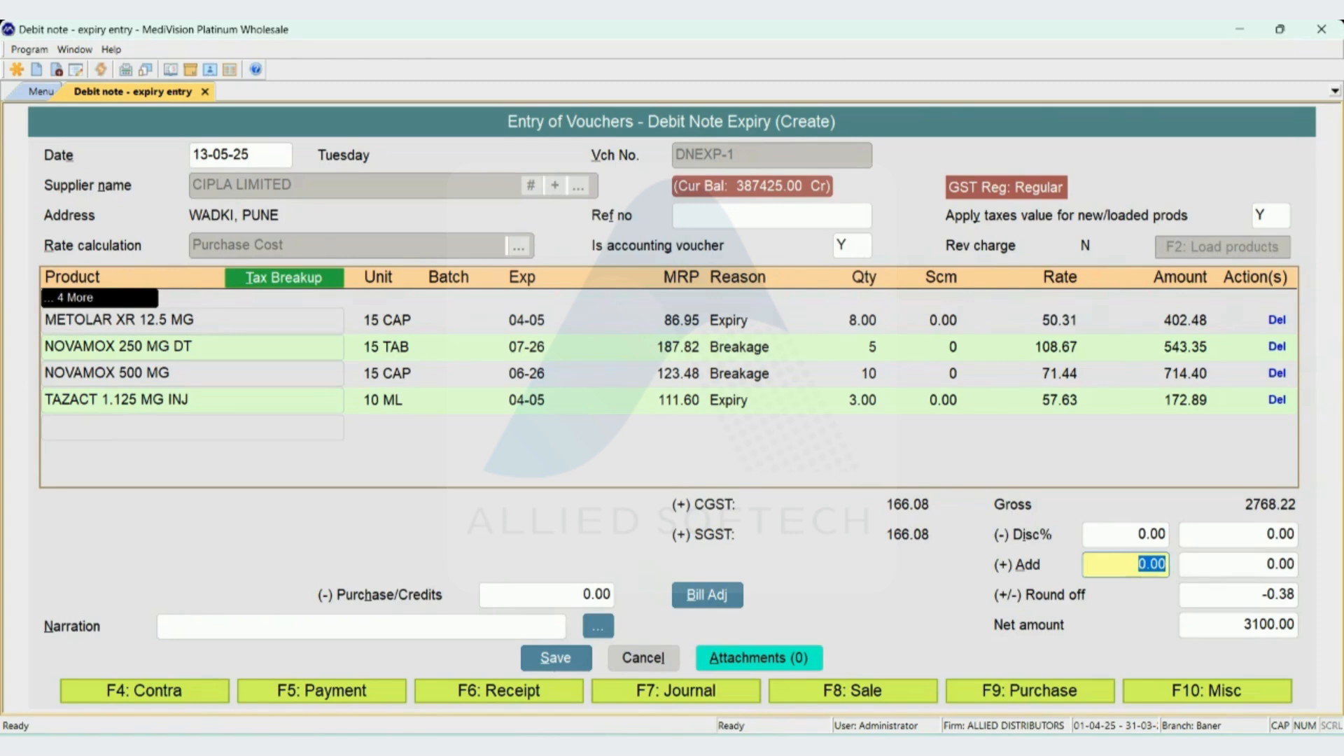
{"action": "key", "text": "Return"}
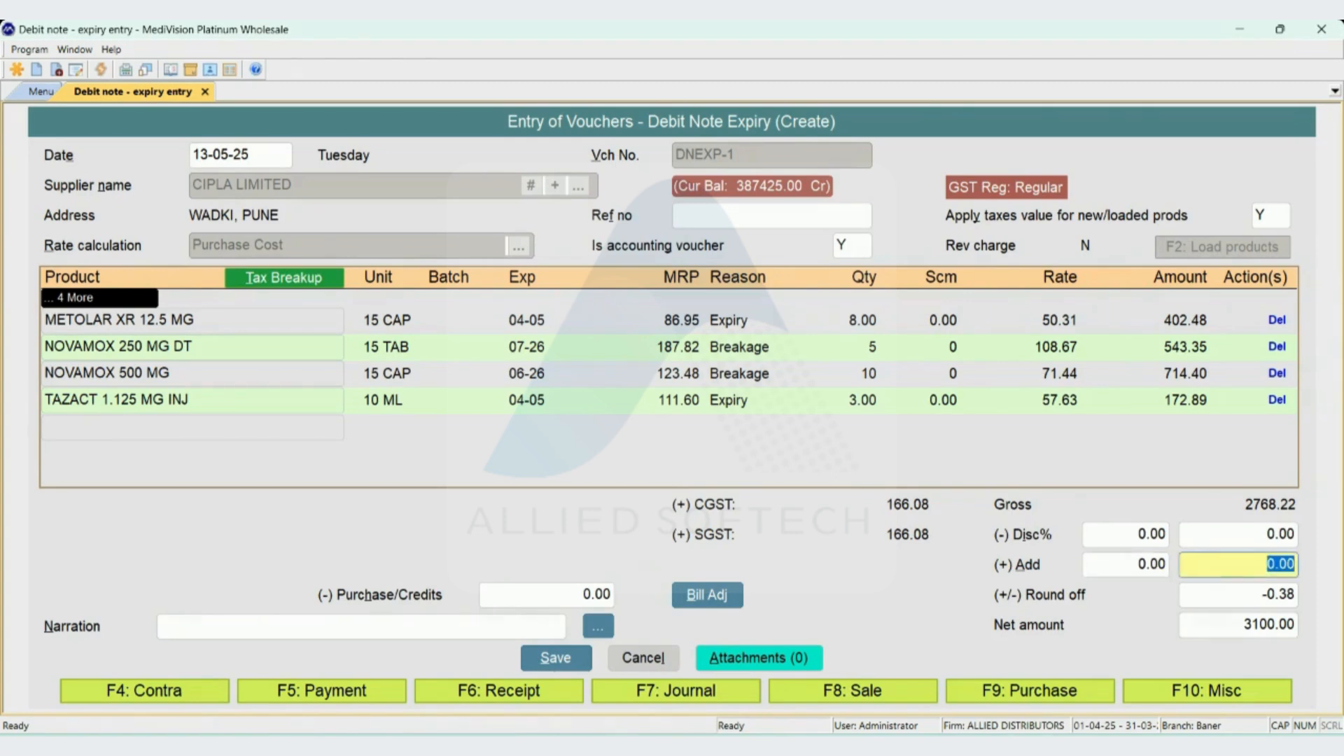
{"action": "key", "text": "Return"}
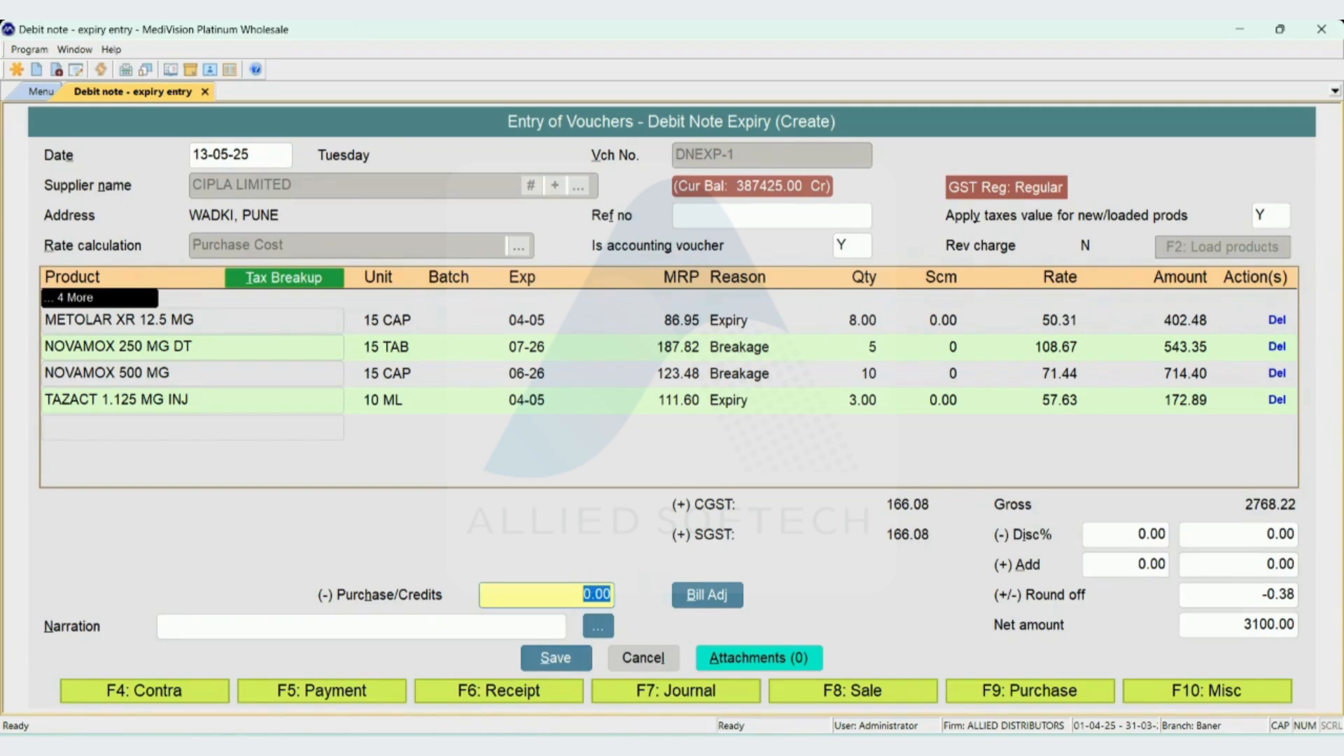
{"action": "key", "text": "Return"}
{"action": "key", "text": "Return"}
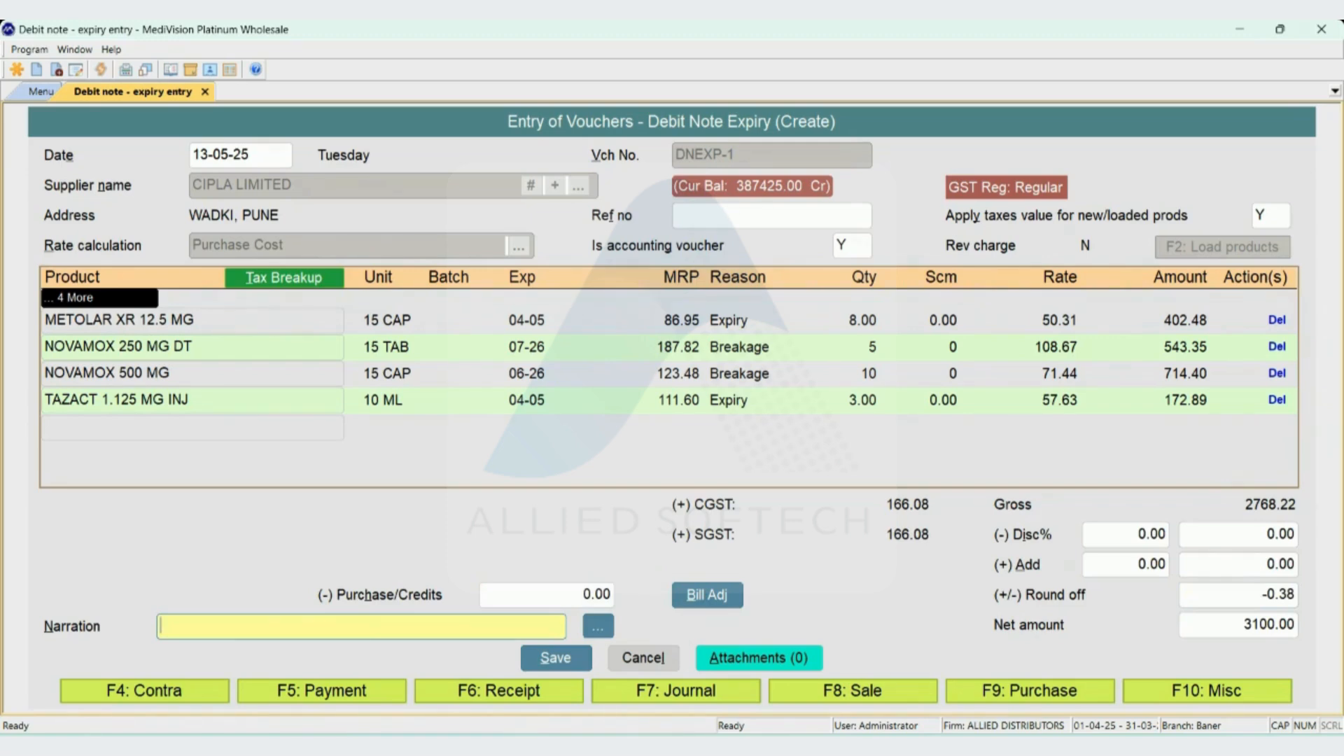
{"action": "key", "text": "Return"}
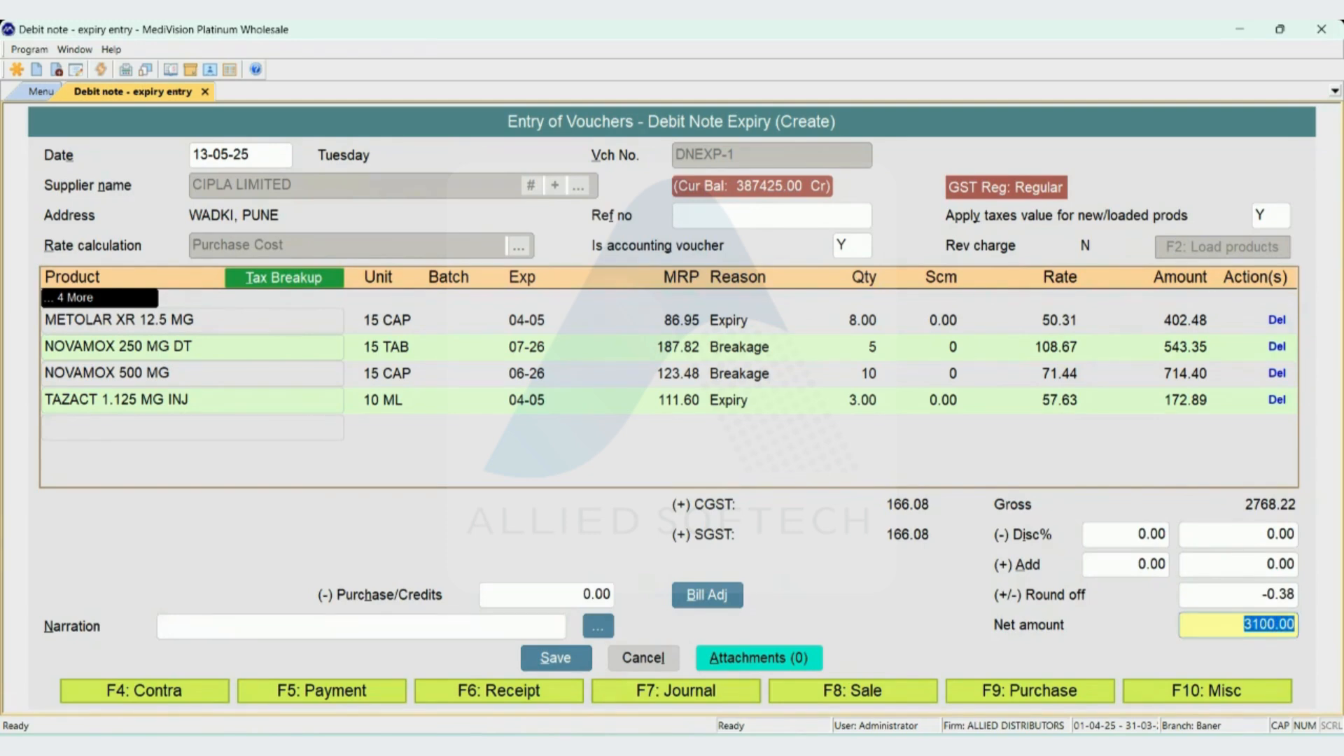
{"action": "key", "text": "Return"}
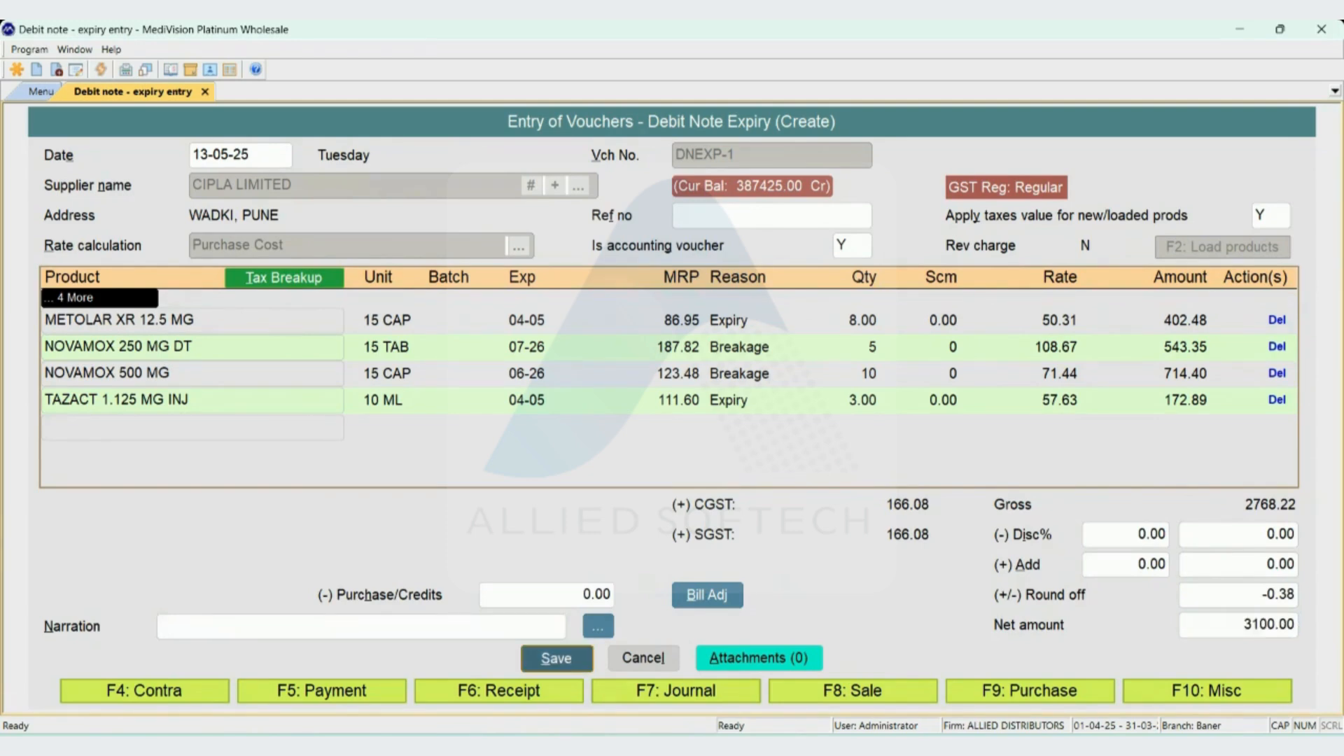
Step: Save the expiry debit note and decline printing the voucher
{"action": "key", "text": "Return"}
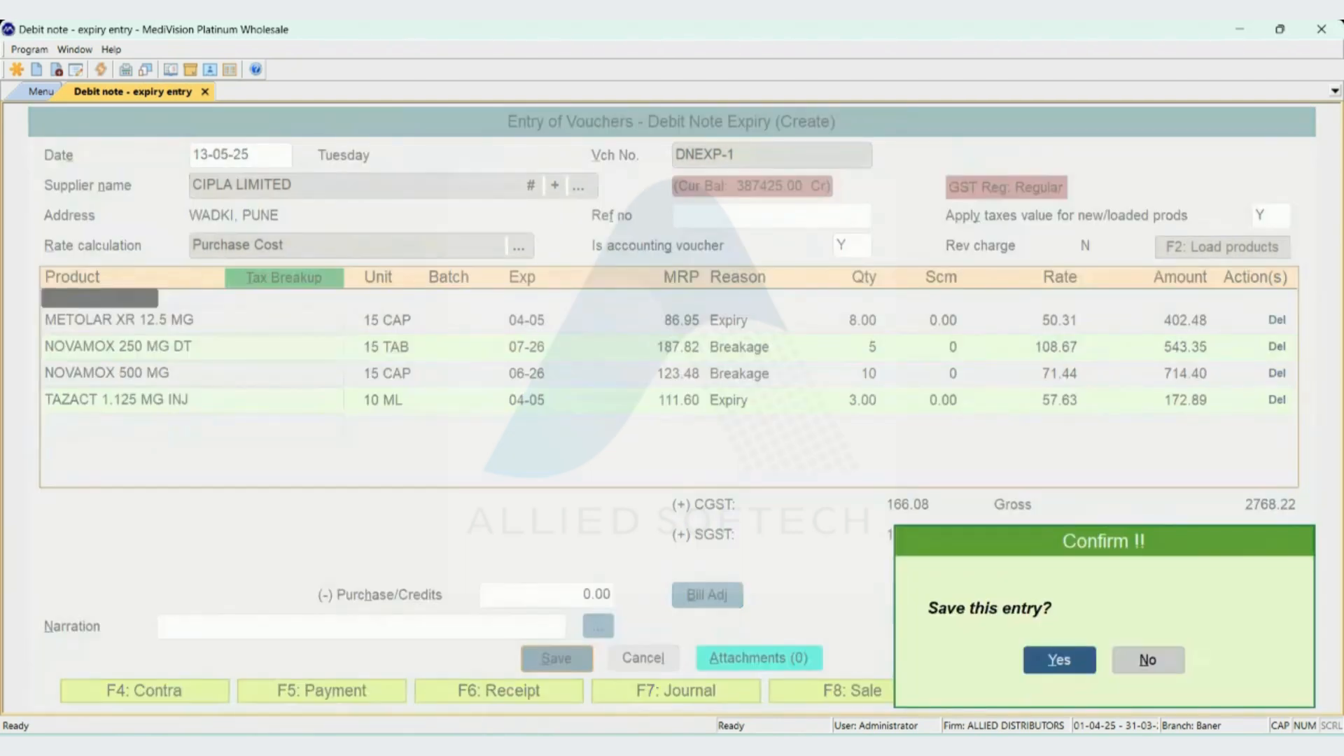
{"action": "key", "text": "Return"}
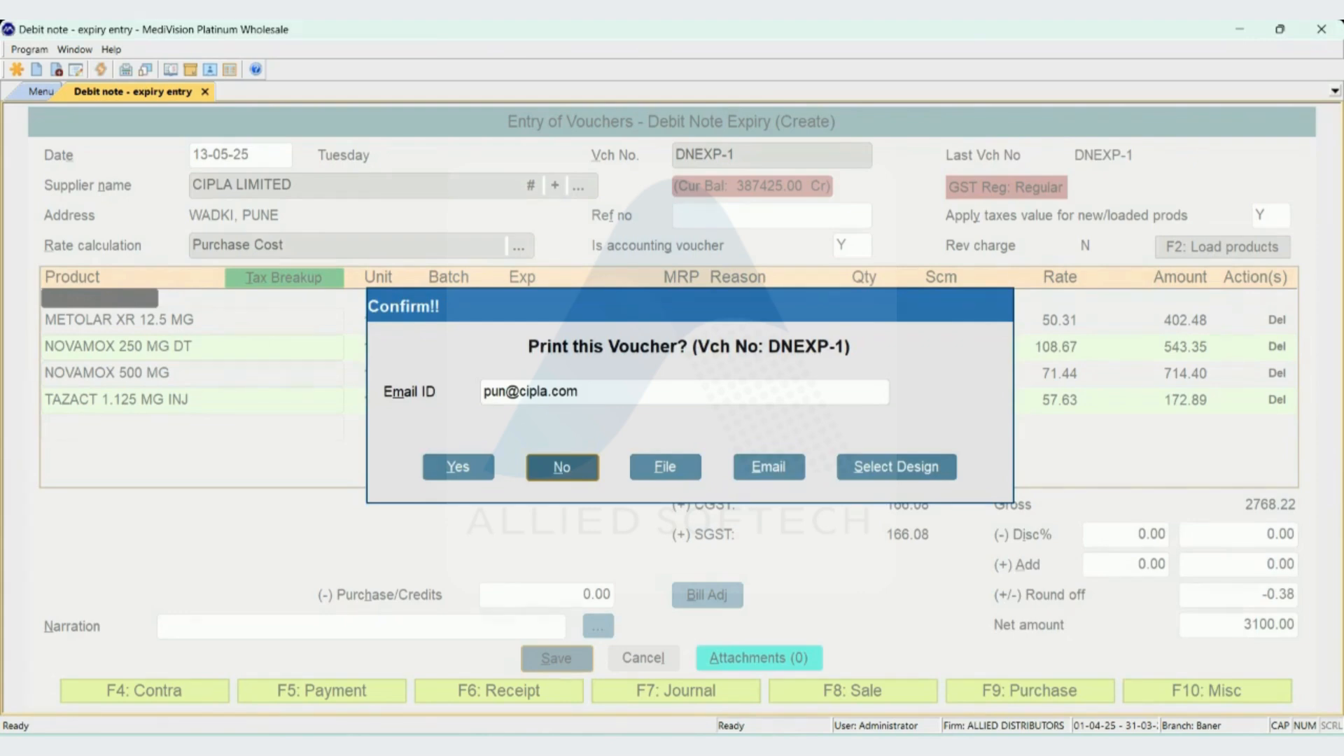
{"action": "key", "text": "Return"}
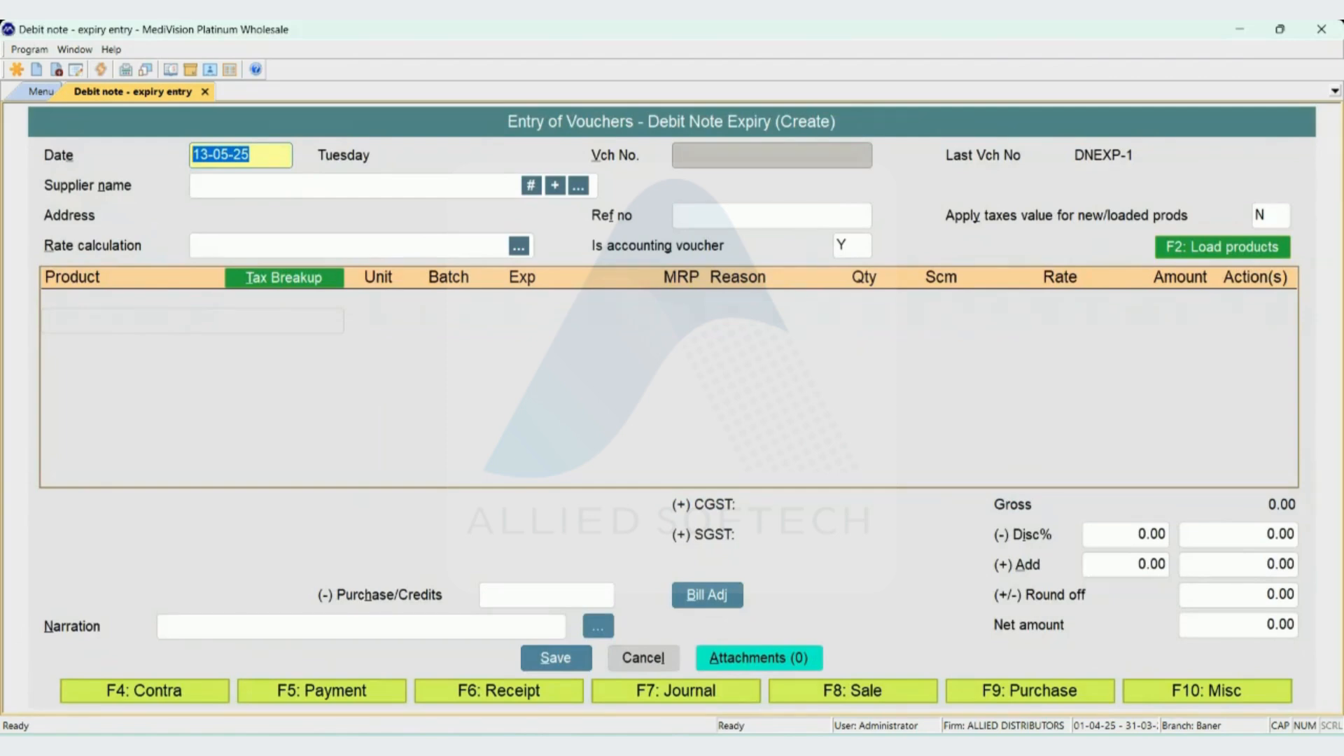
Step: Request Edit / View of Debit note - expiry vouchers without a voucher number to get the date range selection
{"action": "key", "text": "F12"}
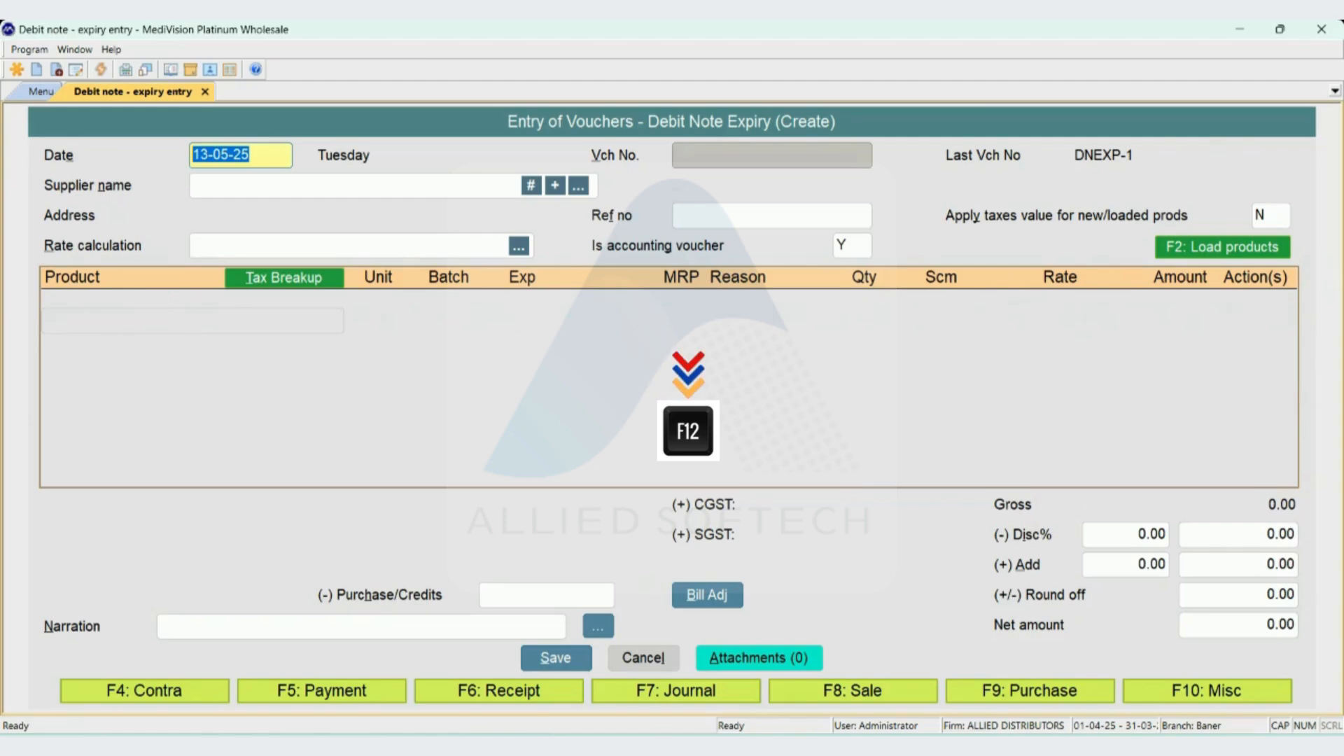
{"action": "type", "text": "DE"}
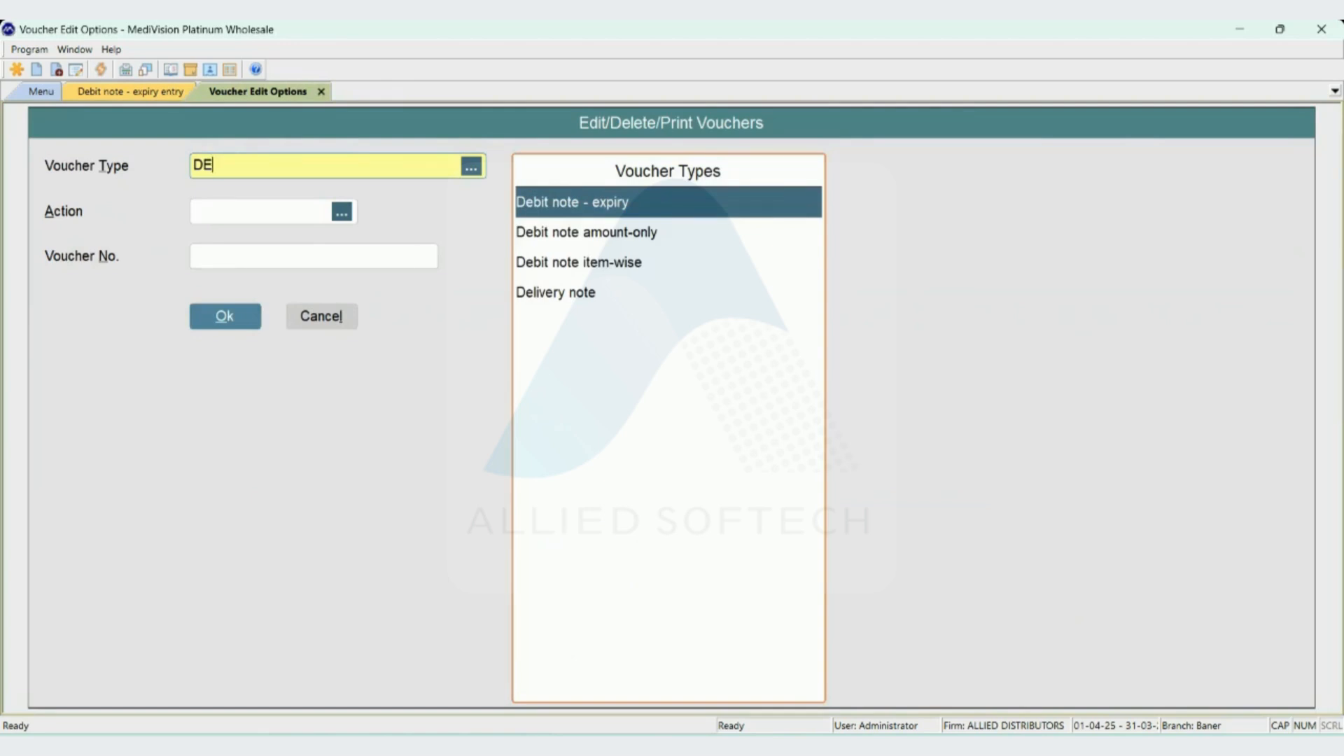
{"action": "key", "text": "Return"}
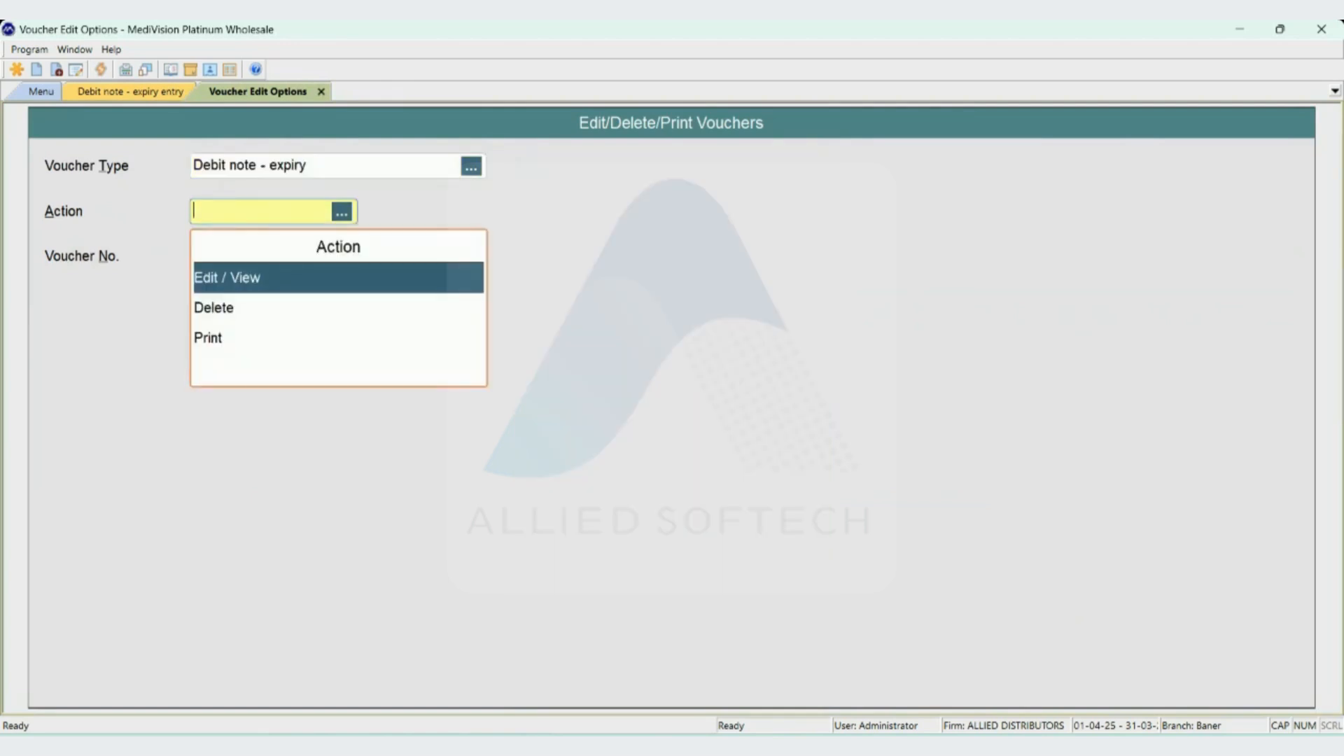
{"action": "key", "text": "Return"}
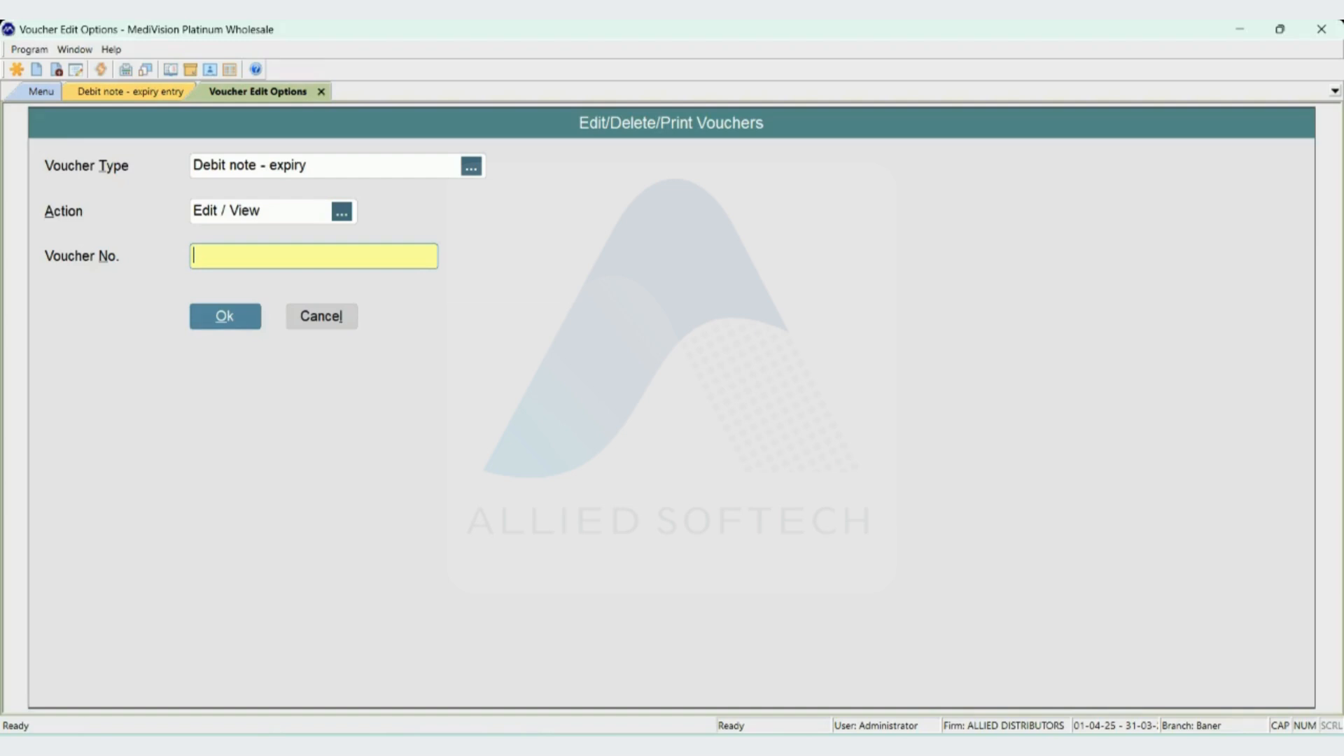
{"action": "key", "text": "Tab"}
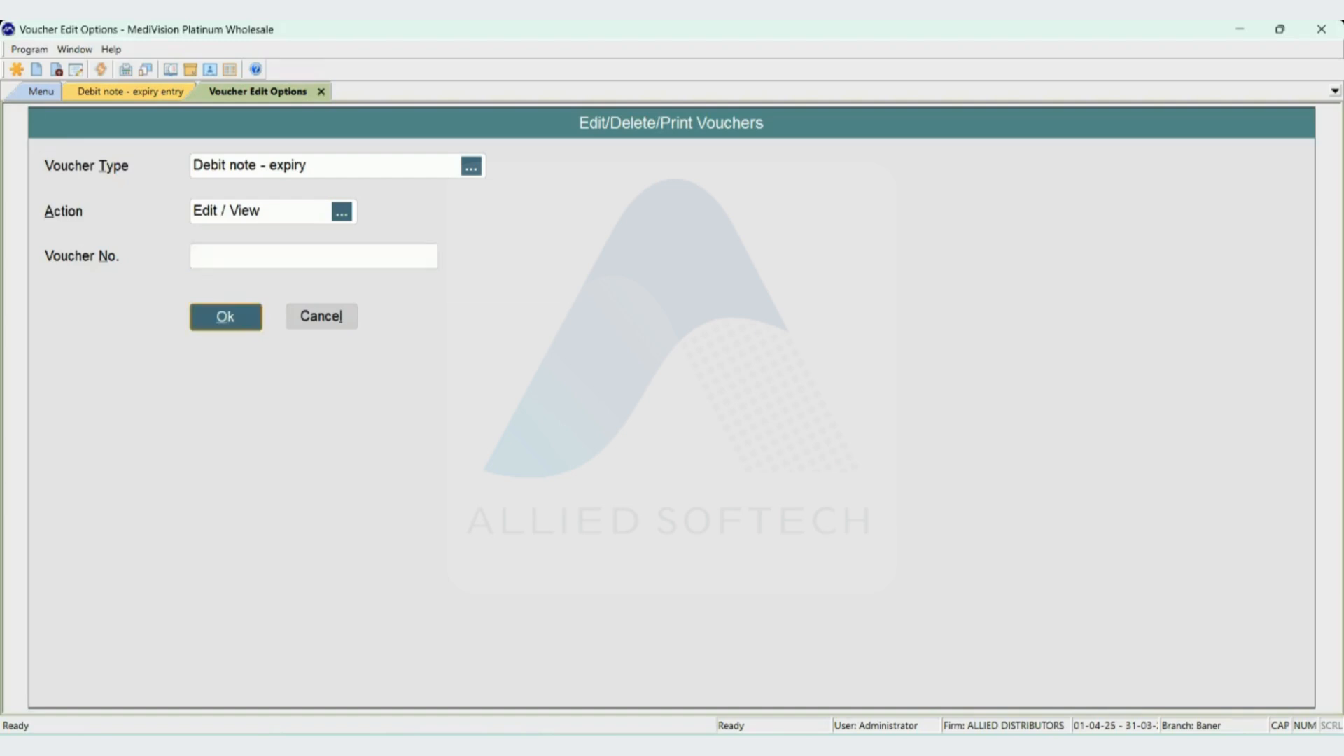
{"action": "key", "text": "Return"}
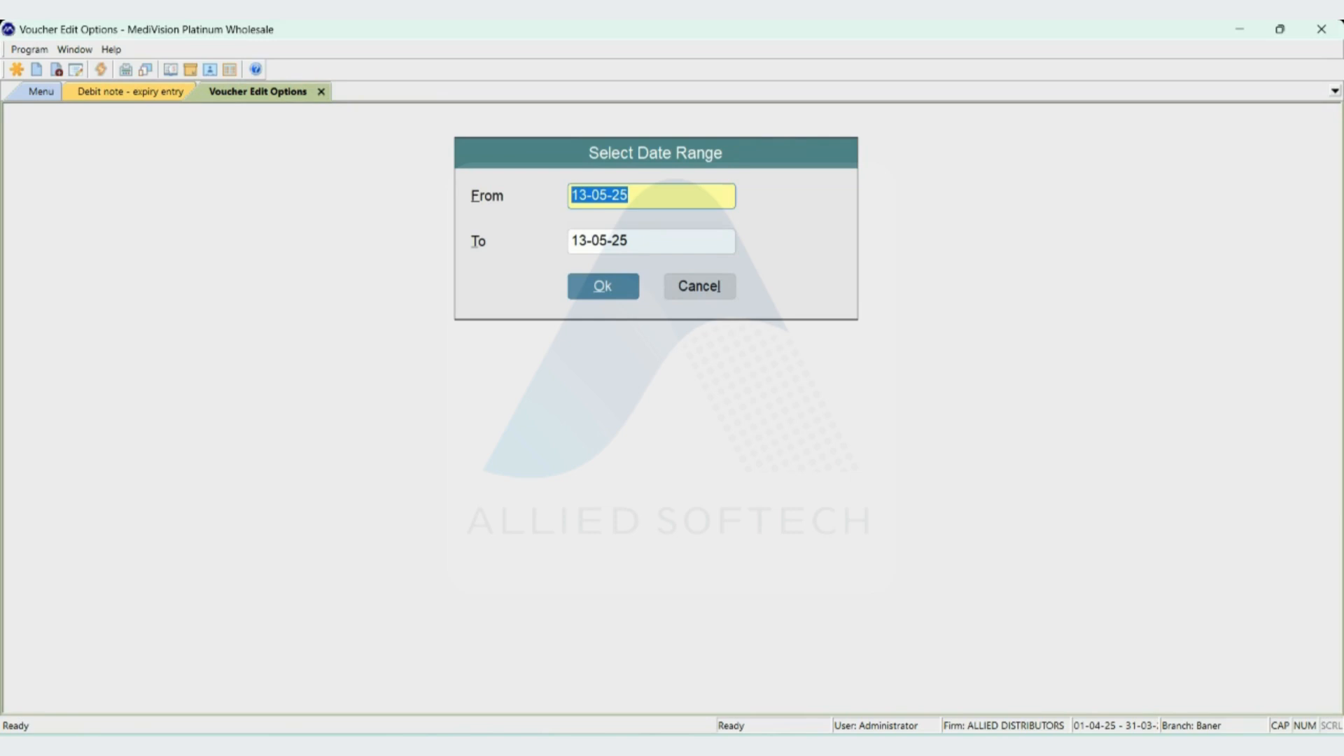
Step: List the expiry debit notes dated 13-05-25 to 13-05-25 and open the CIPLA LIMITED voucher for editing
{"action": "key", "text": "Return"}
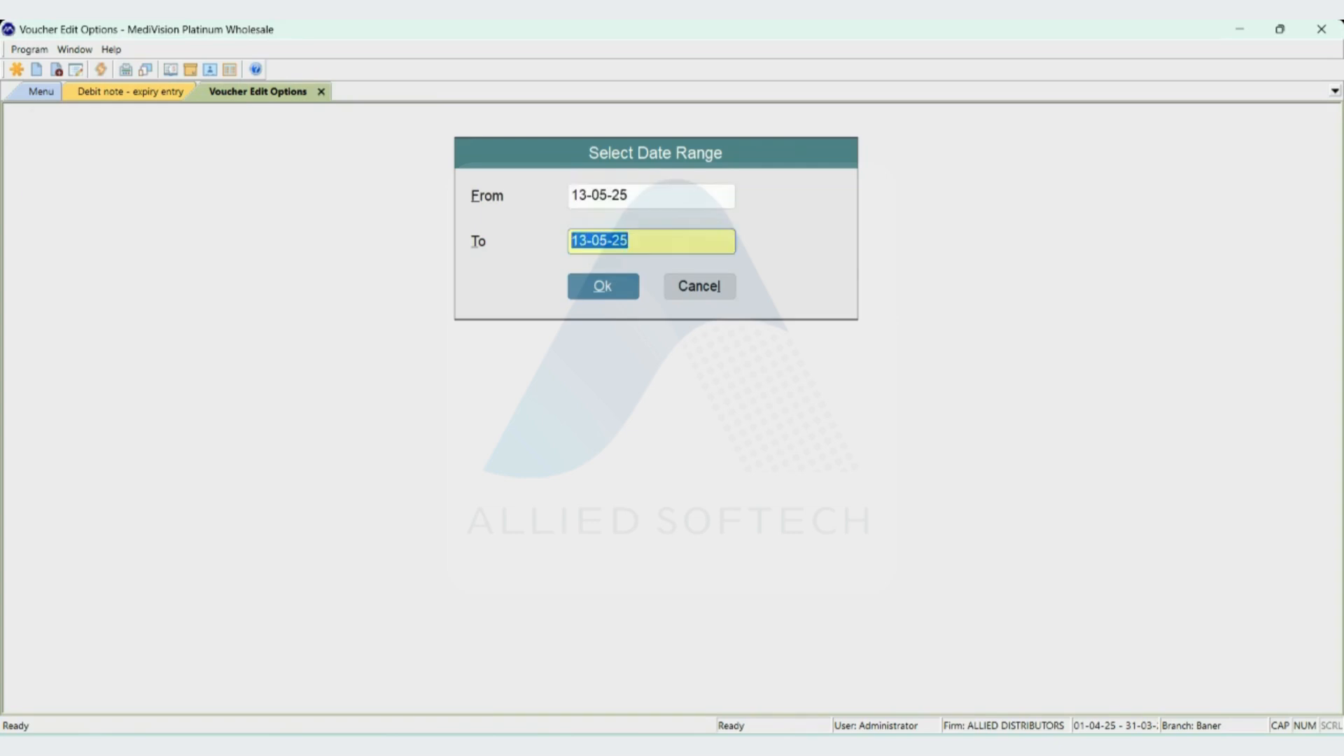
{"action": "key", "text": "Return"}
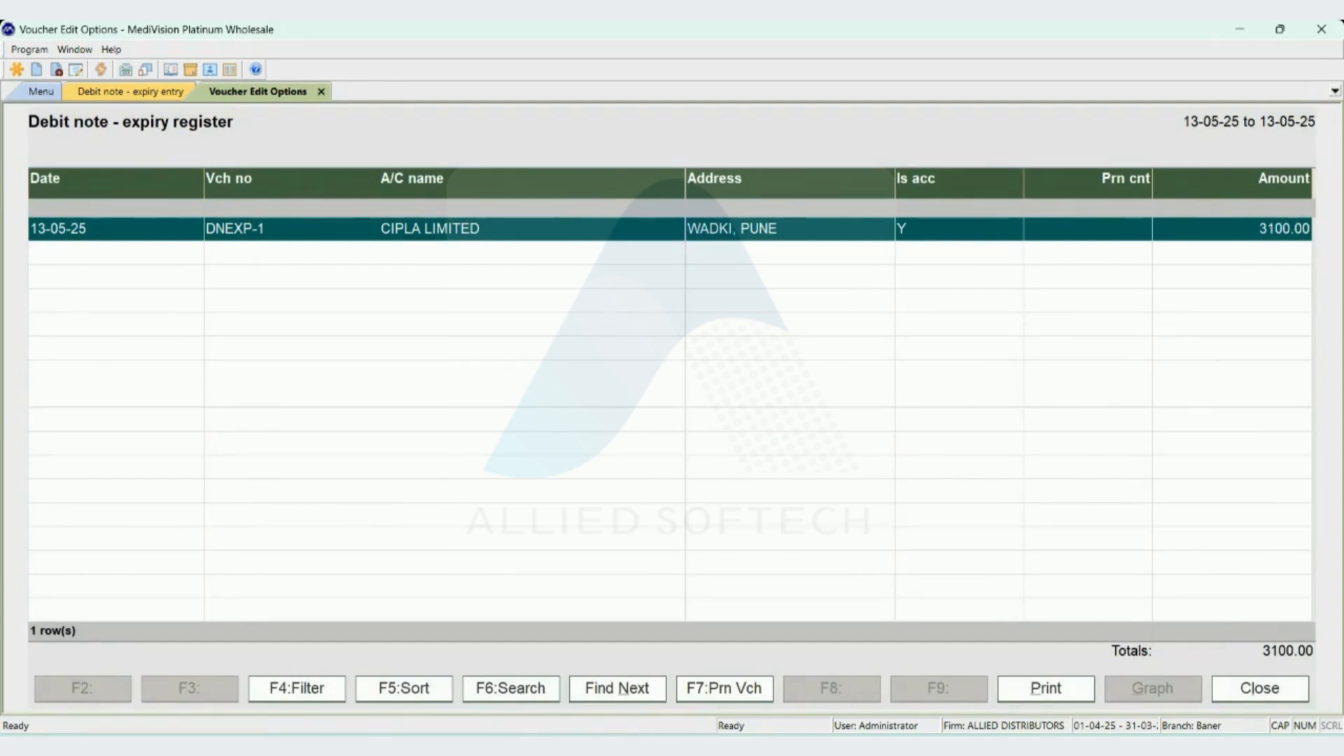
{"action": "key", "text": "Return"}
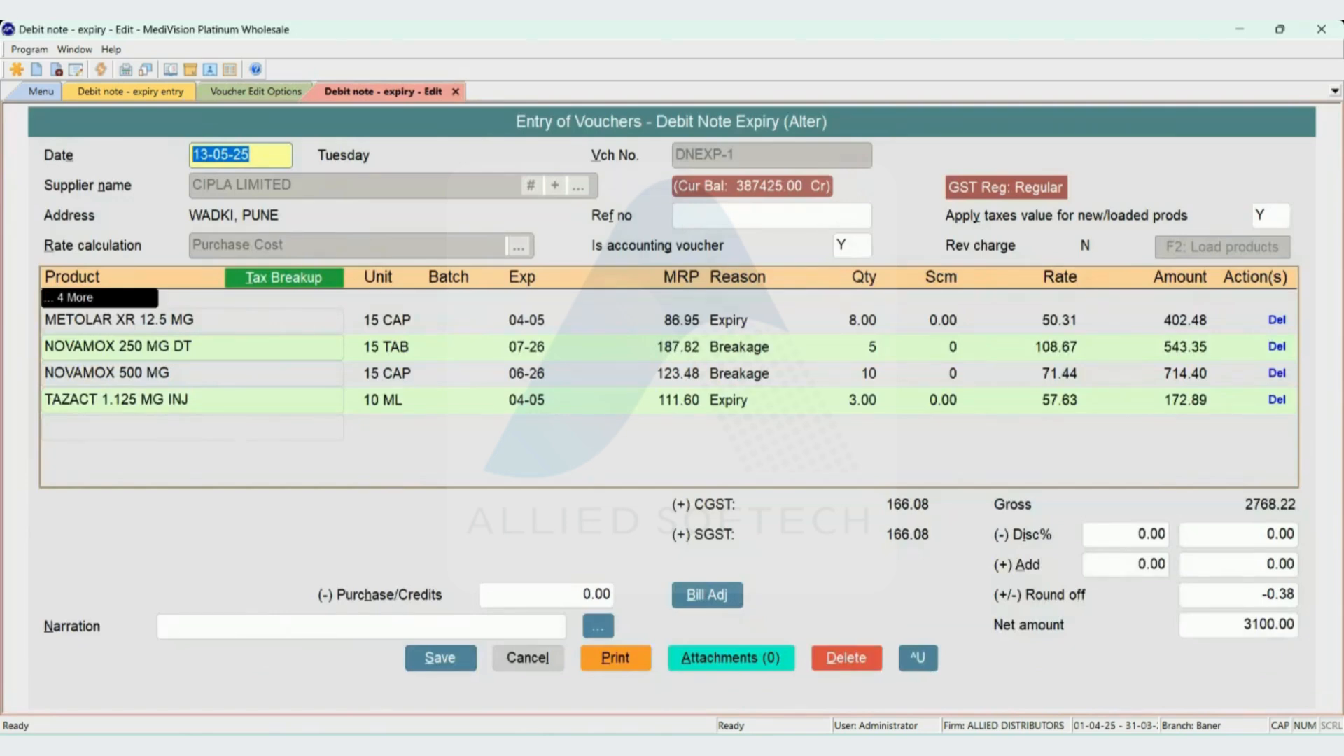
Step: Accept the voucher's existing header details and finish the product list without adding a product, reaching the discount percentage
{"action": "key", "text": "Return"}
{"action": "key", "text": "Return"}
{"action": "key", "text": "Return"}
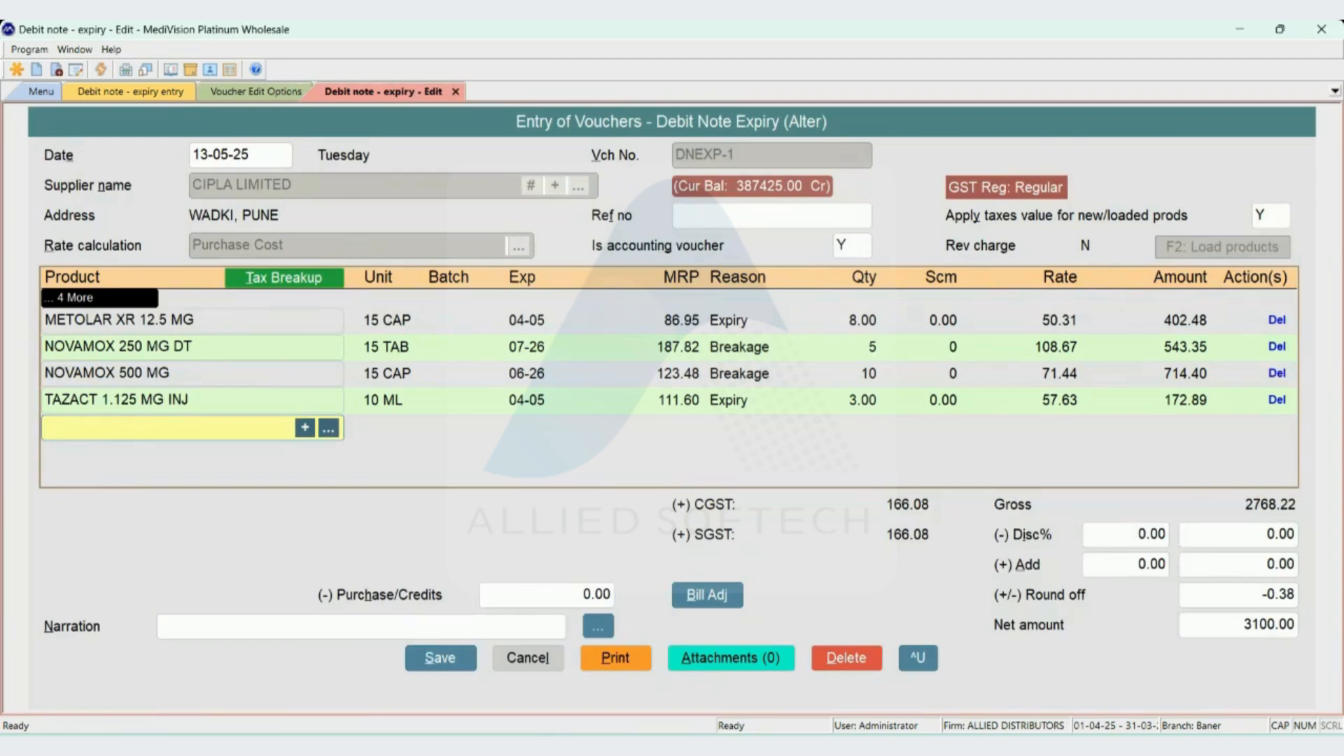
{"action": "key", "text": "Return"}
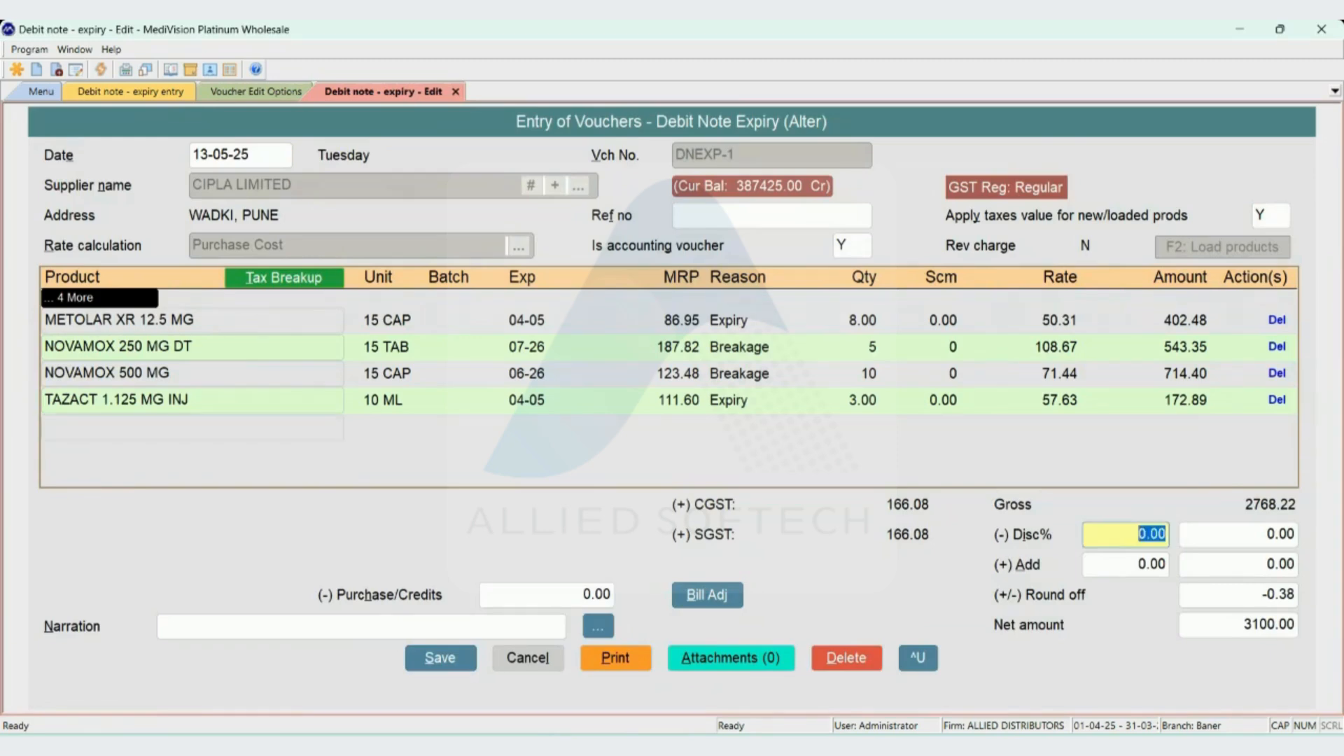
Step: Accept the existing discount, addition, round off, net amount and purchase/credits values of the debit note
{"action": "key", "text": "Return"}
{"action": "key", "text": "Return"}
{"action": "key", "text": "Return"}
{"action": "key", "text": "Return"}
{"action": "key", "text": "Return"}
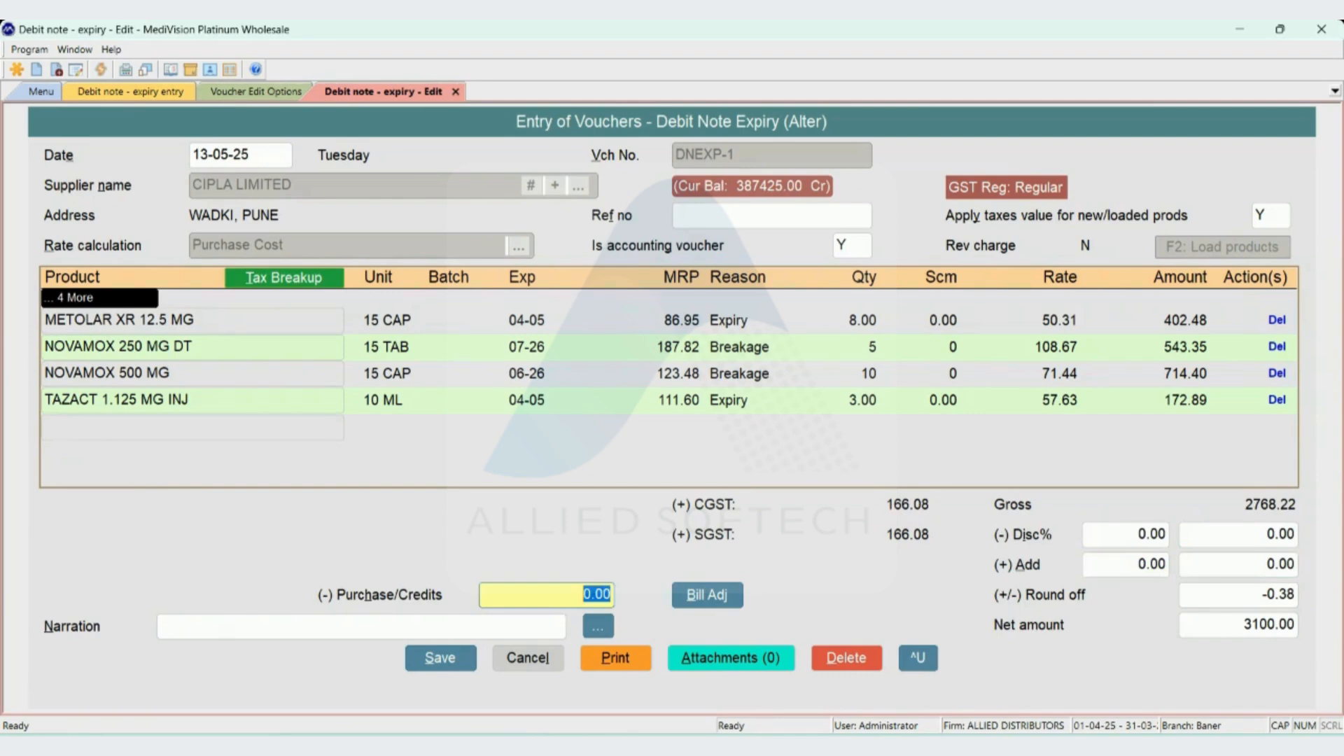
{"action": "key", "text": "Return"}
Step: Leave the narration blank, save the altered debit note and decline printing the voucher
{"action": "key", "text": "Return"}
{"action": "key", "text": "Return"}
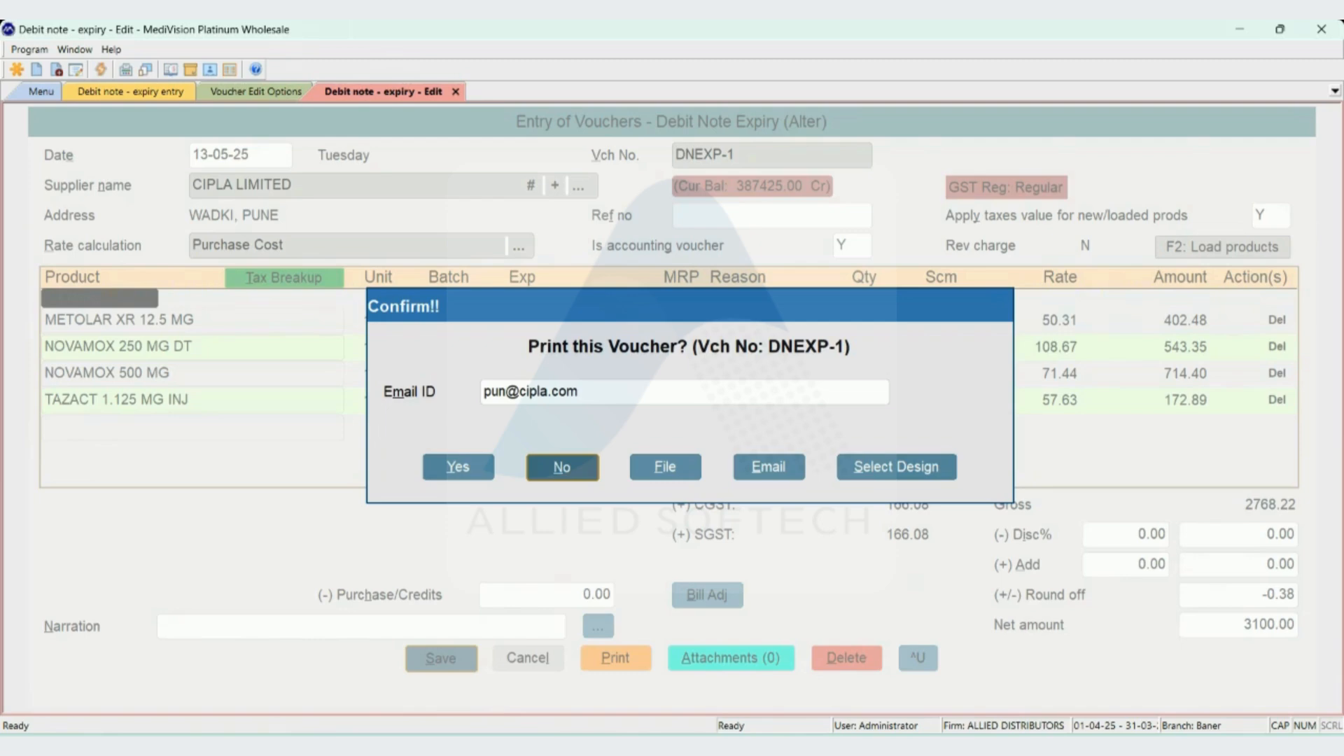
{"action": "key", "text": "Return"}
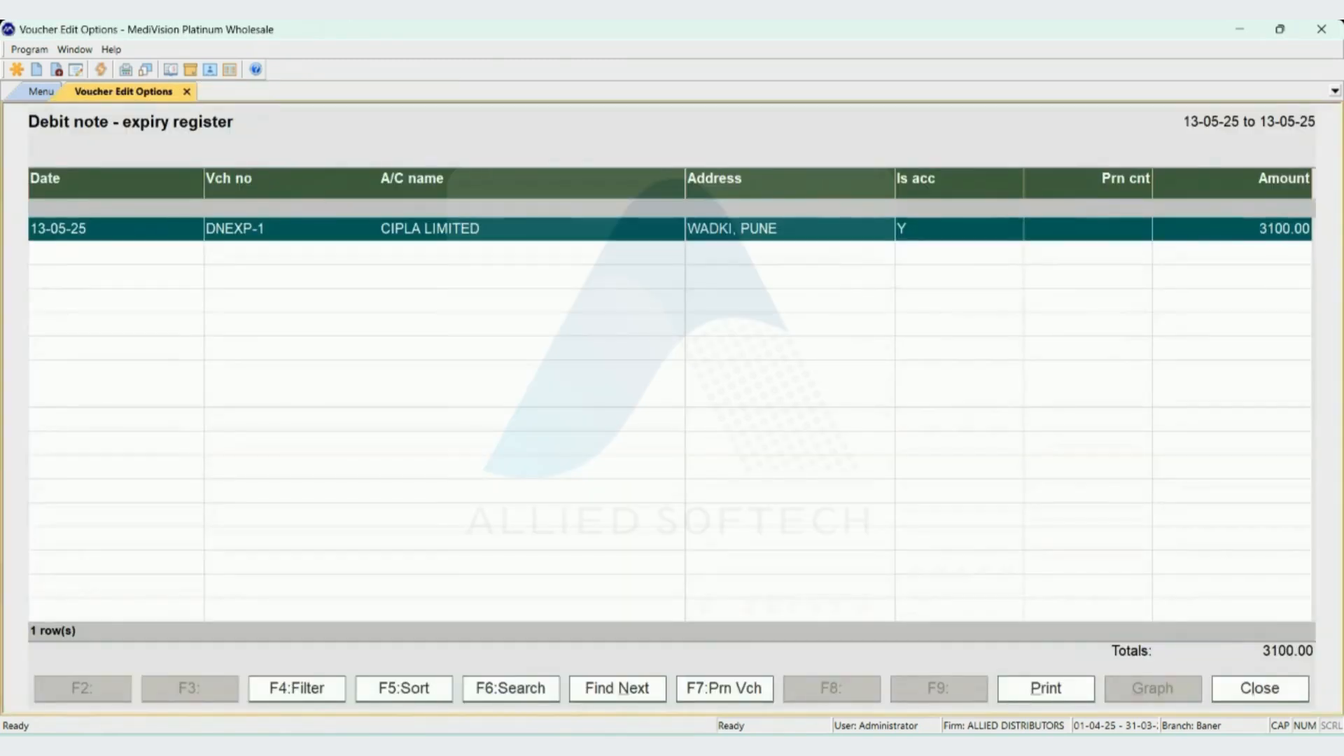
Step: Reopen the CIPLA LIMITED debit note from the register, request its deletion and decline the confirmation
{"action": "key", "text": "Return"}
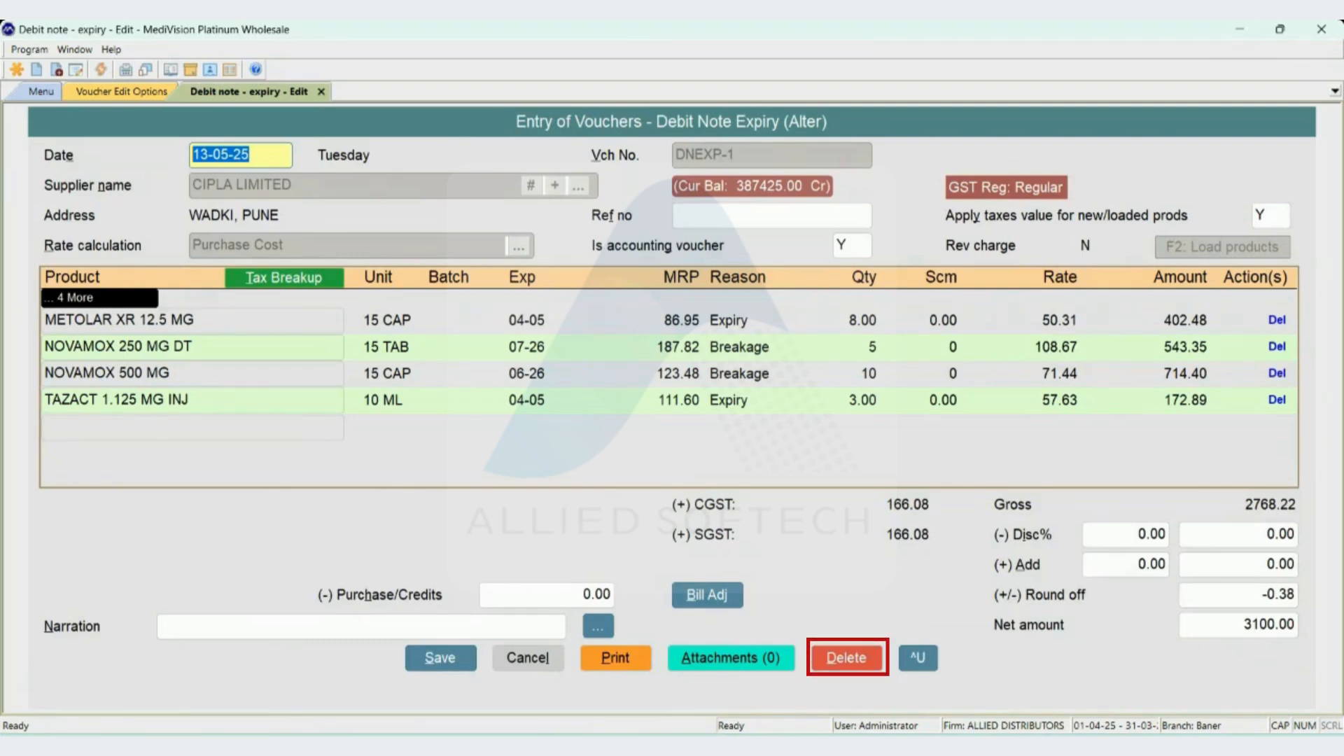
{"action": "key", "text": "alt+d"}
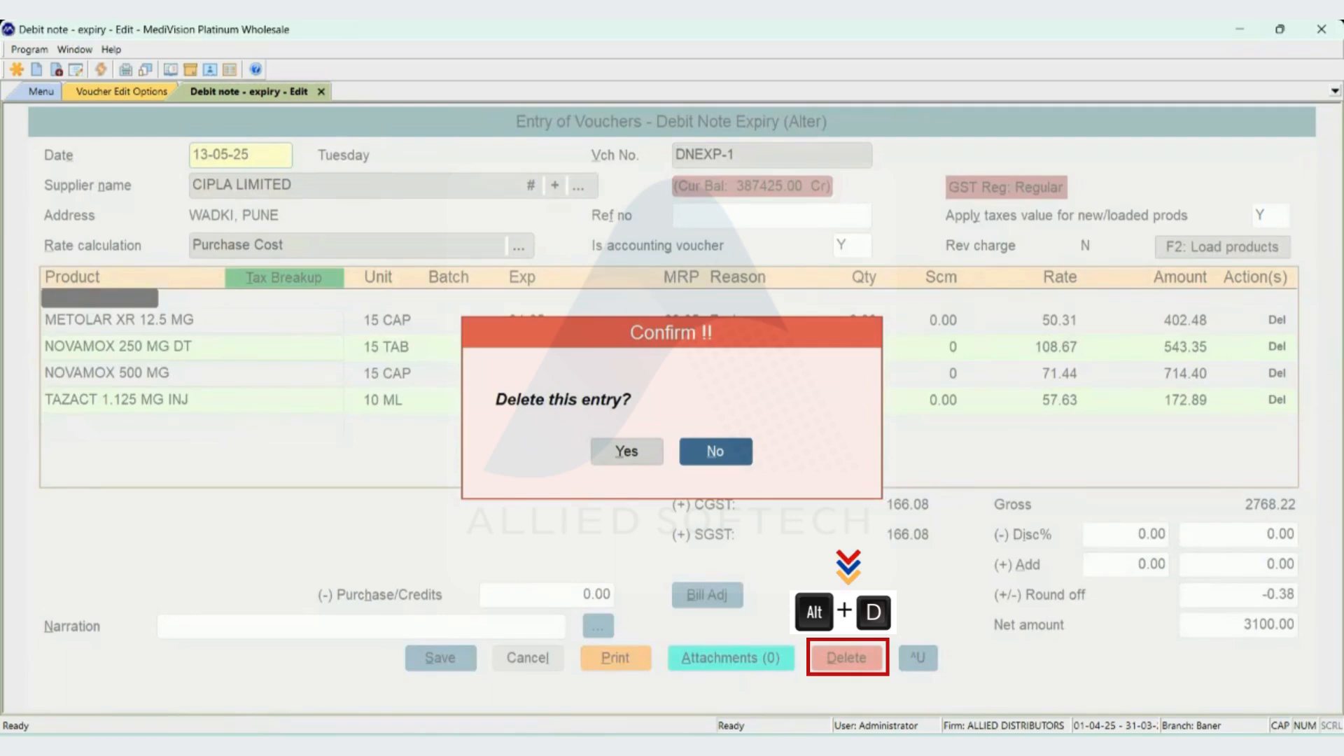
{"action": "key", "text": "Return"}
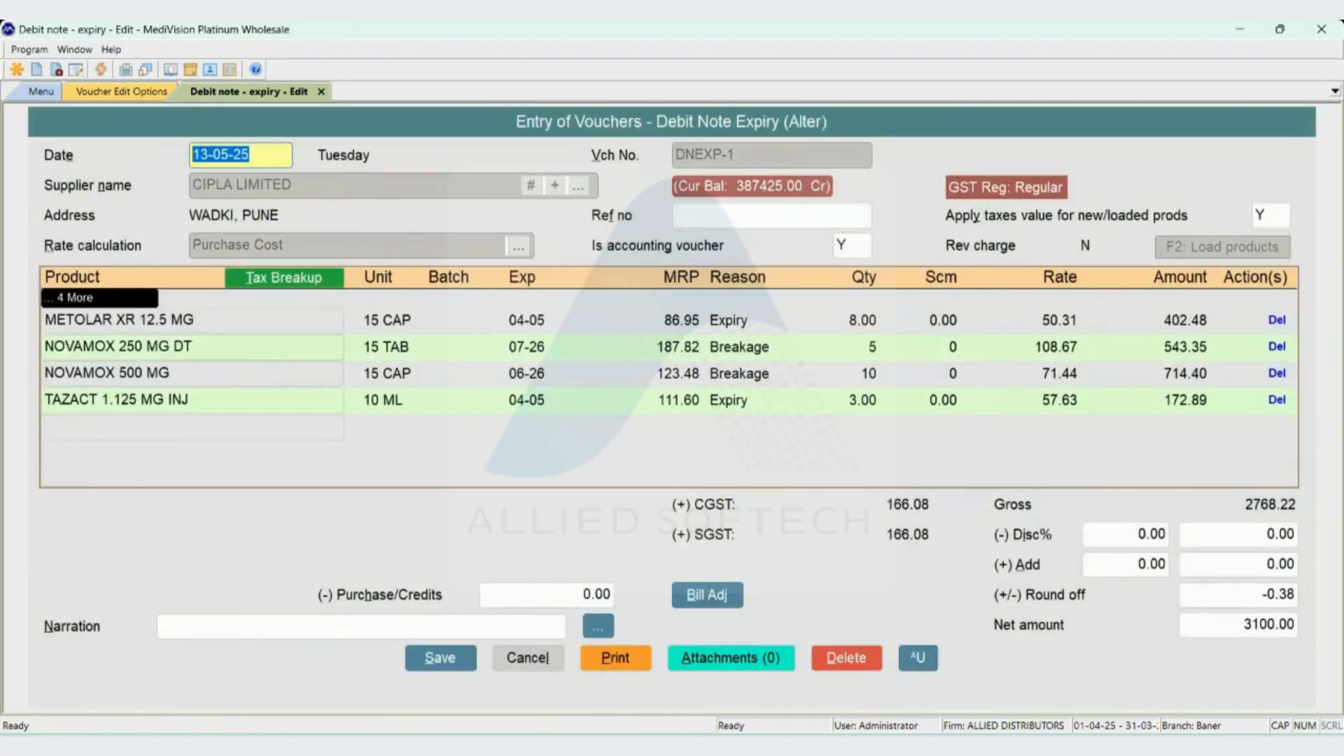
Step: Keep the reopened voucher's date and header fields as they are and leave the product list without a new product
{"action": "key", "text": "Return"}
{"action": "key", "text": "Return"}
{"action": "key", "text": "Return"}
{"action": "key", "text": "Return"}
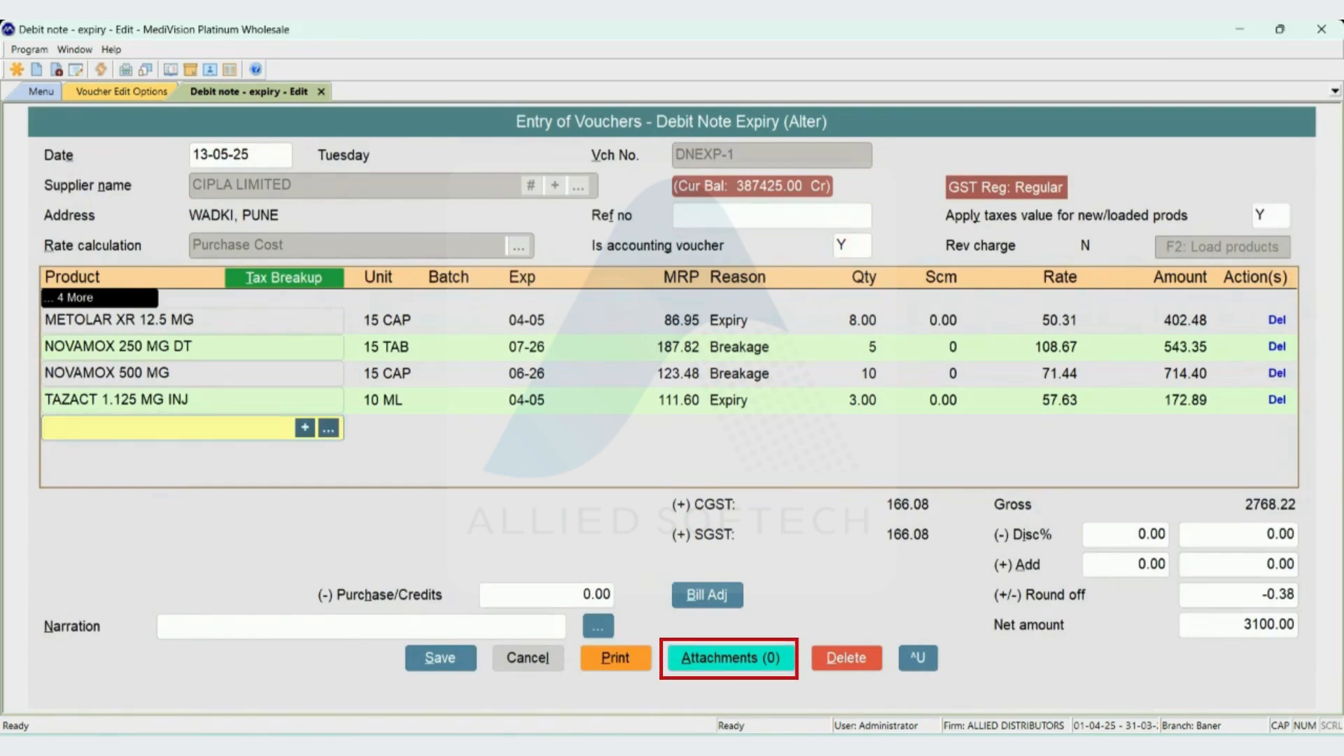
{"action": "key", "text": "Return"}
Step: Keep the discount, addition, round off, net amount and purchase/credits unchanged to reach the narration
{"action": "key", "text": "Return"}
{"action": "key", "text": "Return"}
{"action": "key", "text": "Return"}
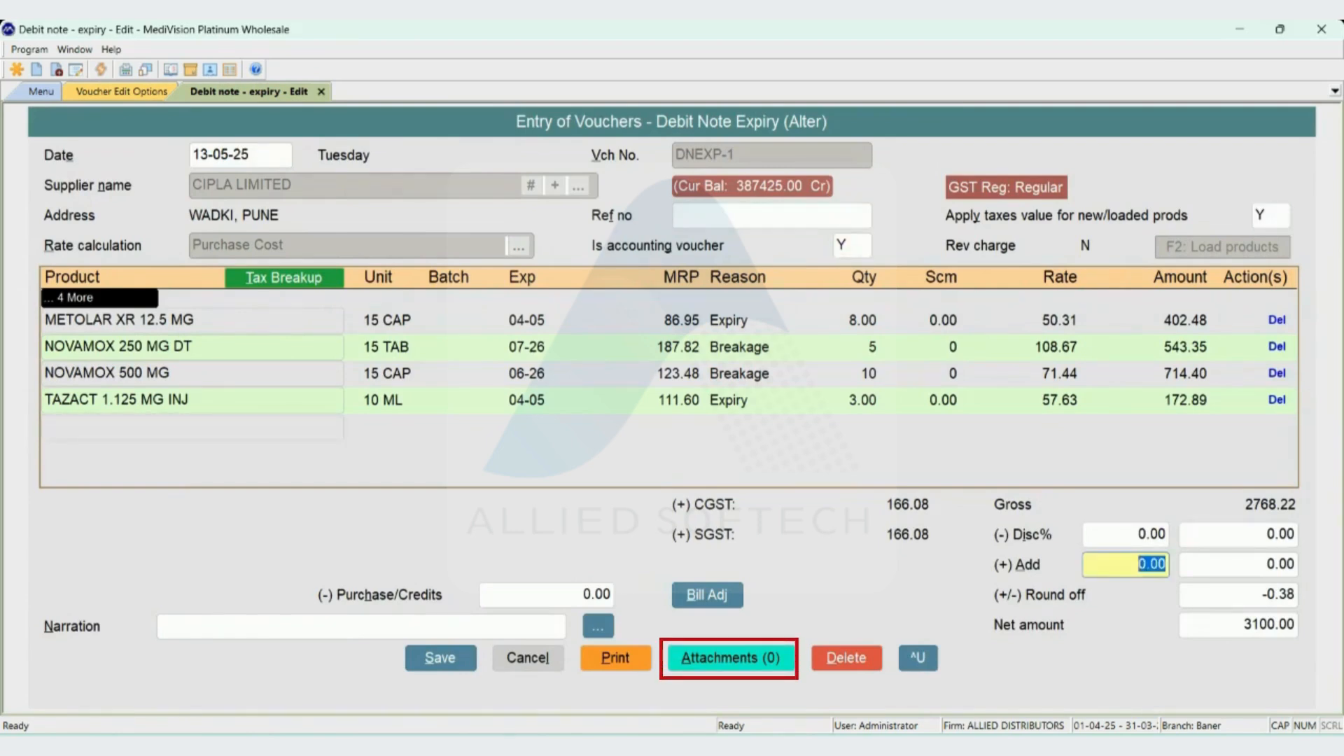
{"action": "key", "text": "Return"}
{"action": "key", "text": "Return"}
{"action": "key", "text": "Return"}
{"action": "key", "text": "Return"}
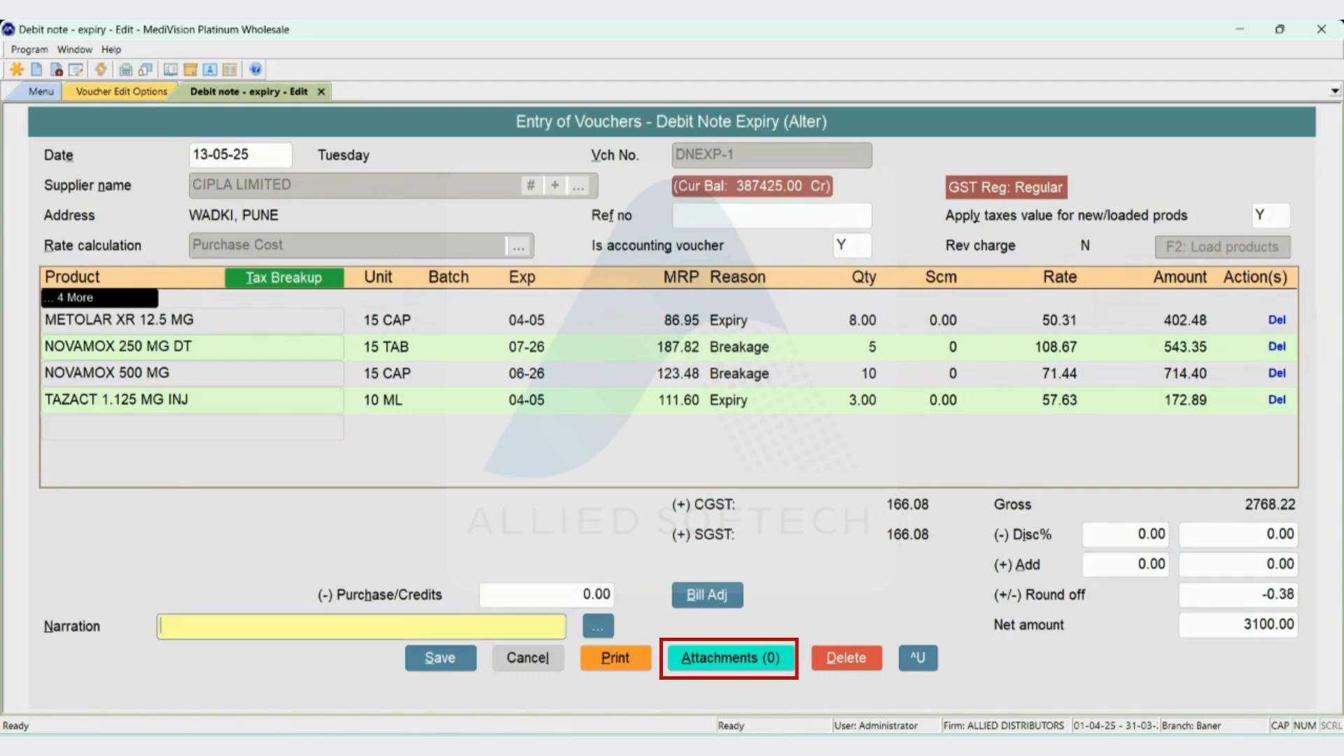
Step: Leave the narration empty, pass over saving, cancelling and printing, and open the voucher's attachments
{"action": "key", "text": "Return"}
{"action": "key", "text": "Return"}
{"action": "key", "text": "Return"}
{"action": "key", "text": "Return"}
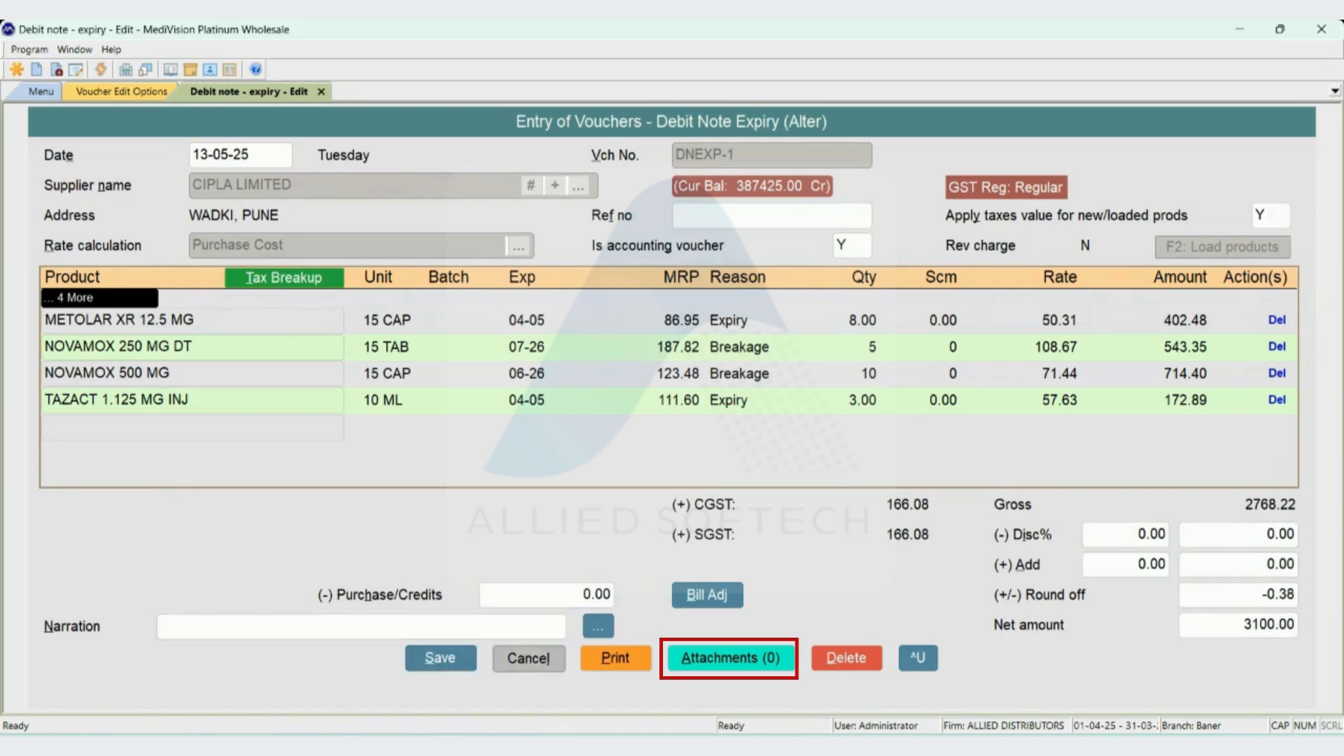
{"action": "key", "text": "Return"}
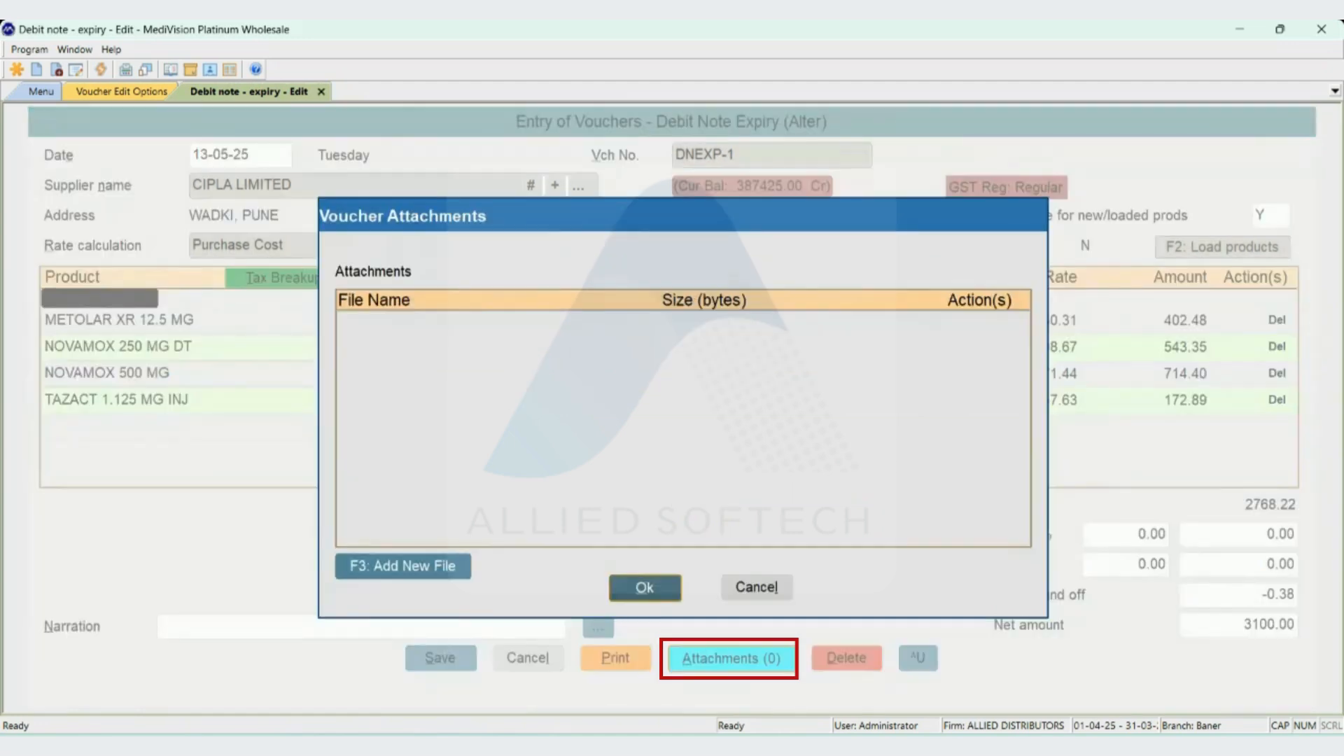